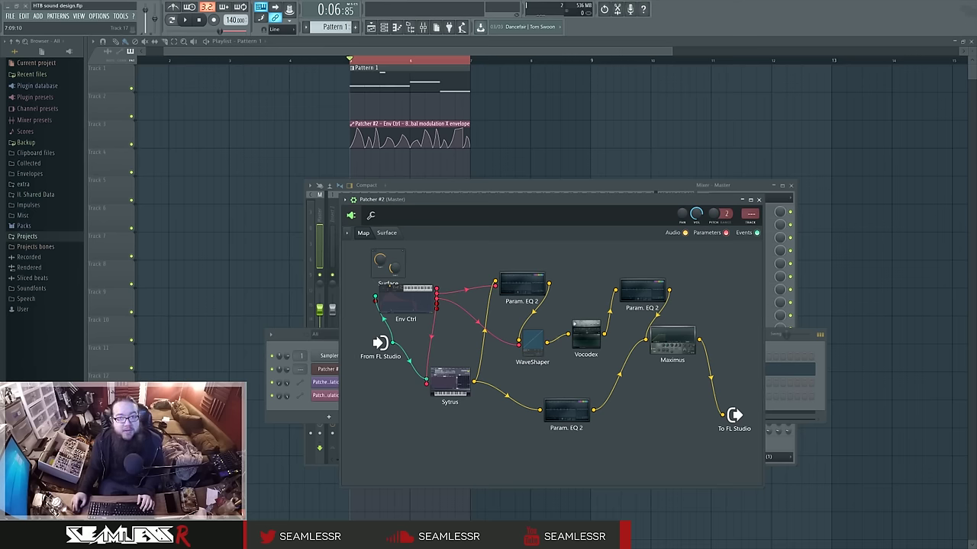
Position the Patcher window over the mixer and audition the bass patch.
left_click_drag(457, 187, 442, 189)
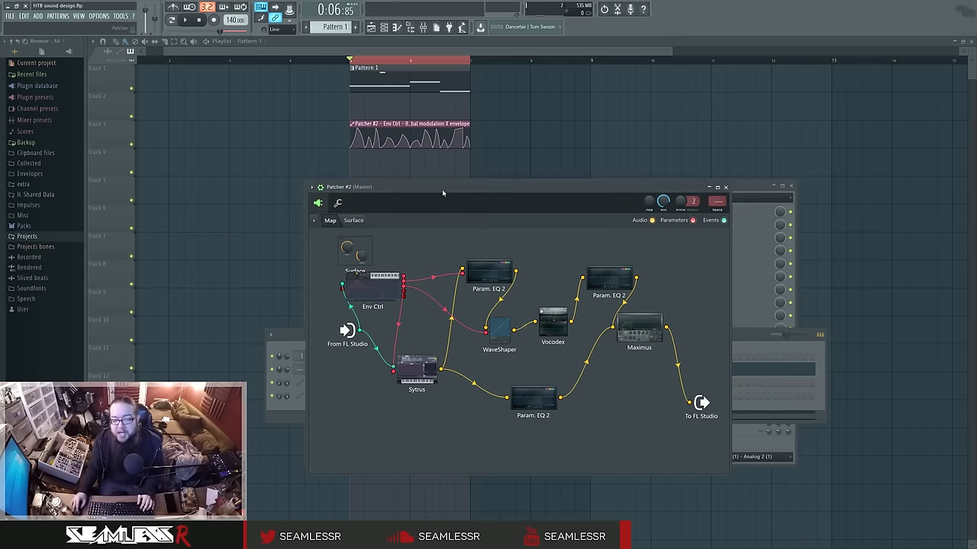
left_click(192, 23)
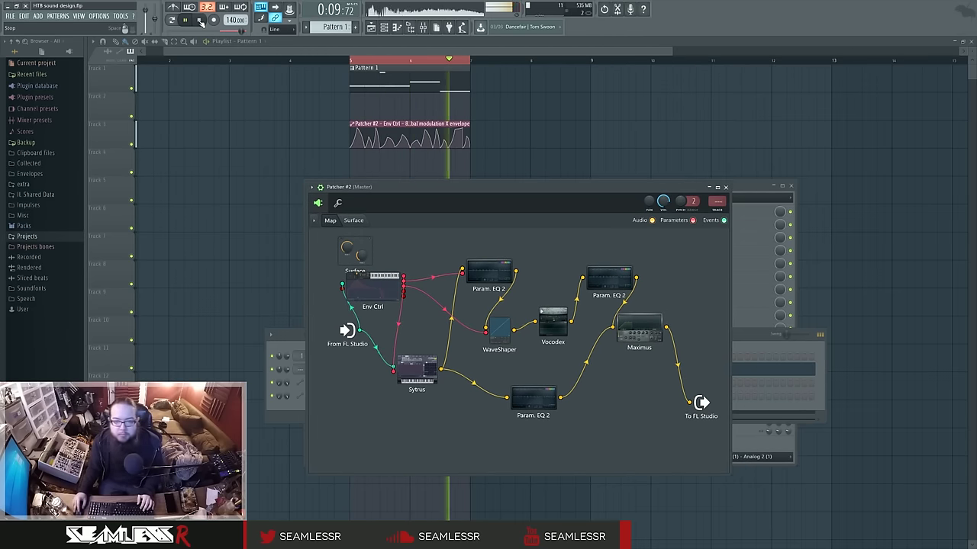
left_click(199, 21)
left_click_drag(492, 187, 500, 176)
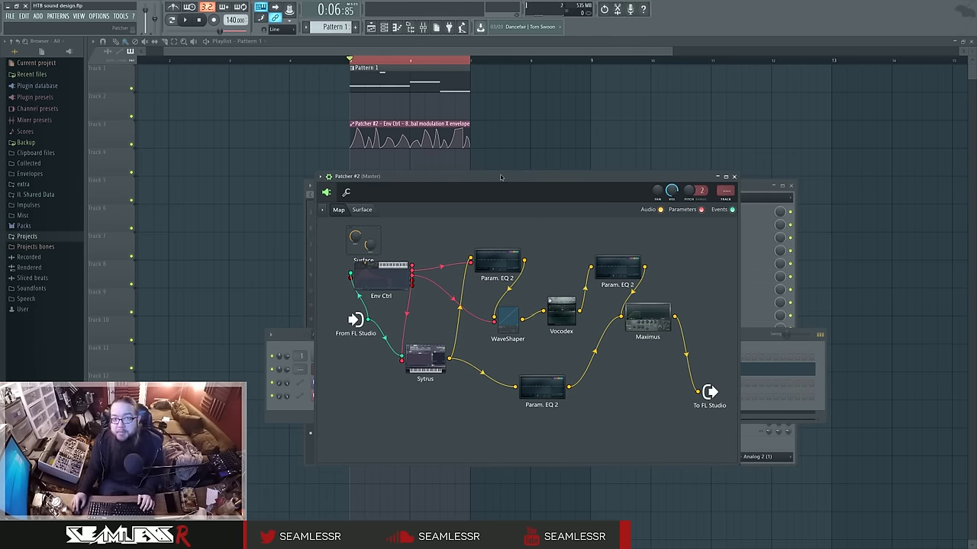
left_click_drag(500, 176, 511, 171)
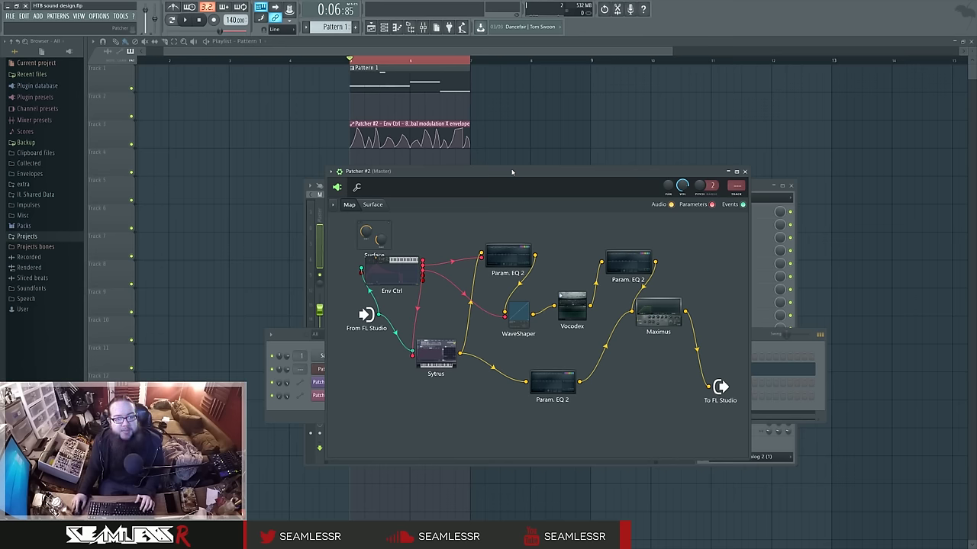
left_click_drag(513, 173, 513, 166)
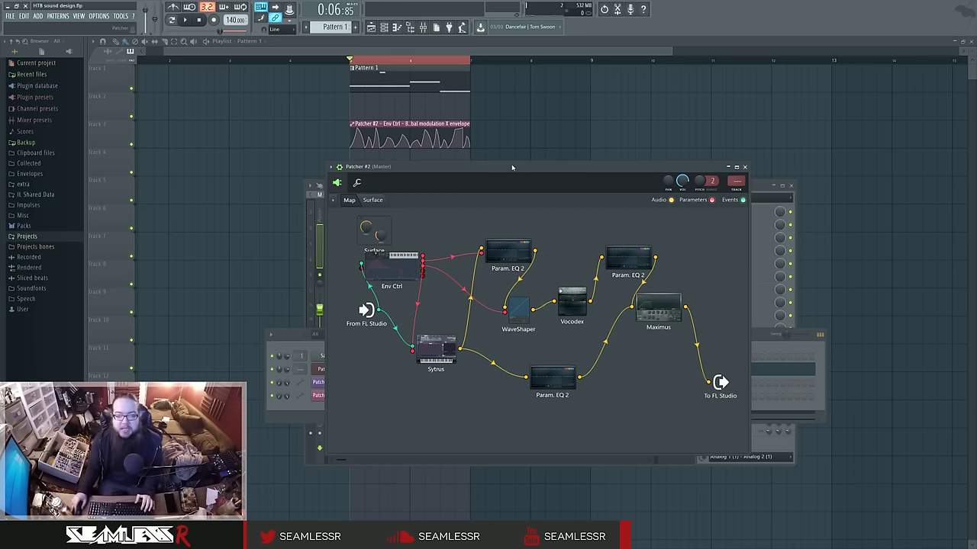
left_click_drag(512, 167, 514, 164)
key("space")
key("space")
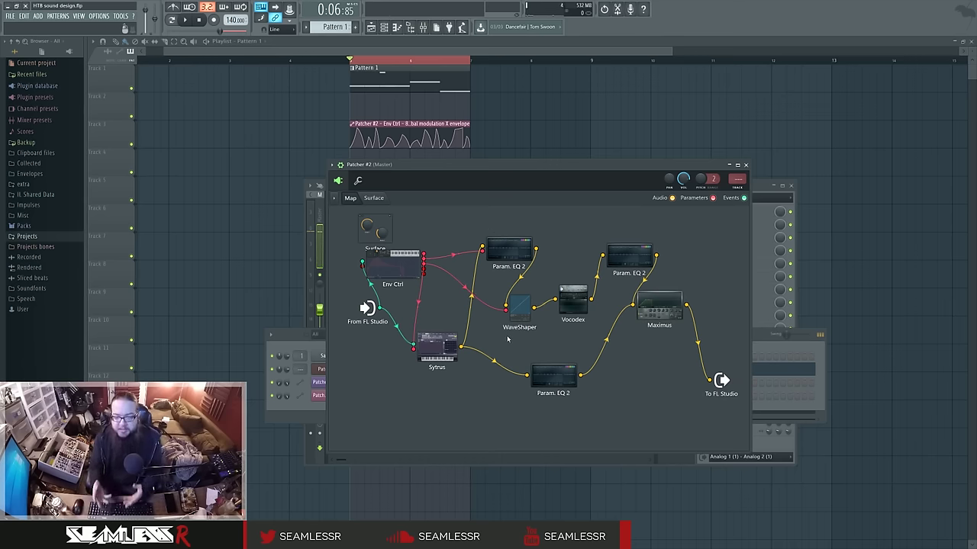
Inspect the Param. EQ 2 and Vocodex plugins, then bring up the Sytrus editor.
left_click(505, 253)
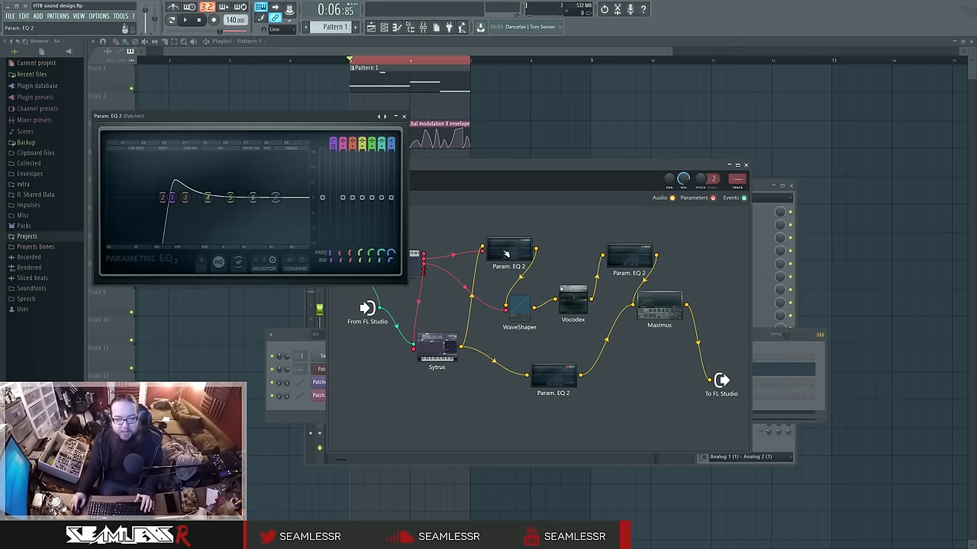
left_click(572, 299)
key("Escape")
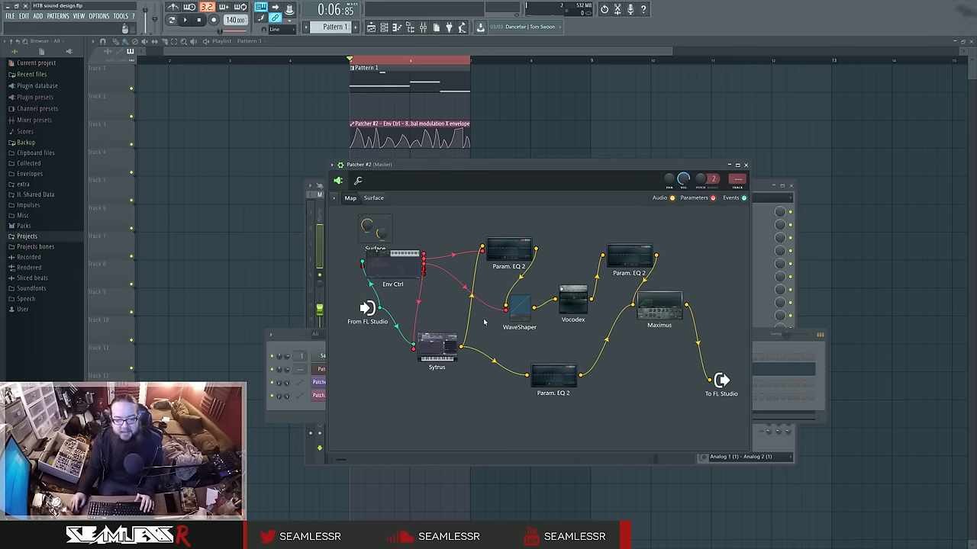
left_click(452, 348)
left_click_drag(460, 229, 663, 228)
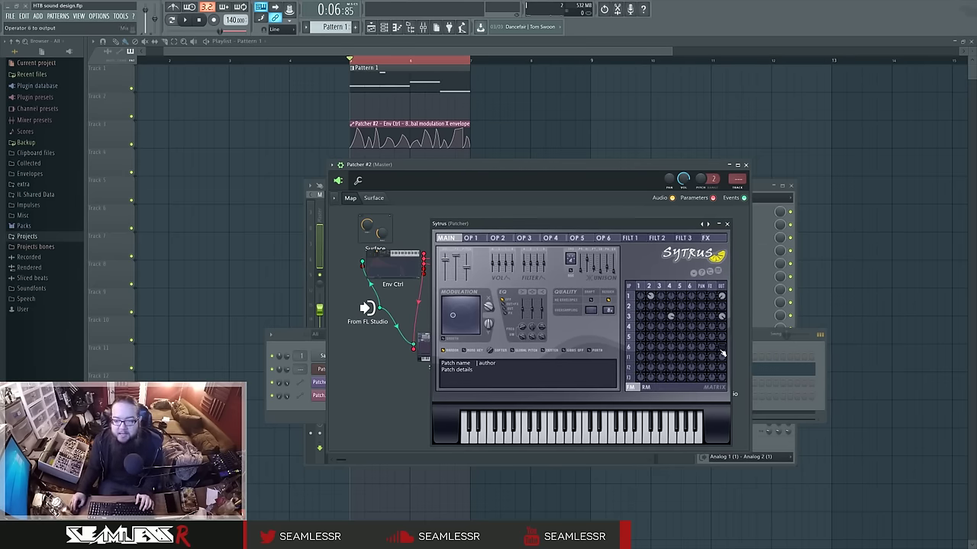
Adjust operator 3's effects send and operator 6's output level in the FM matrix, auditioning the result.
left_click(187, 21)
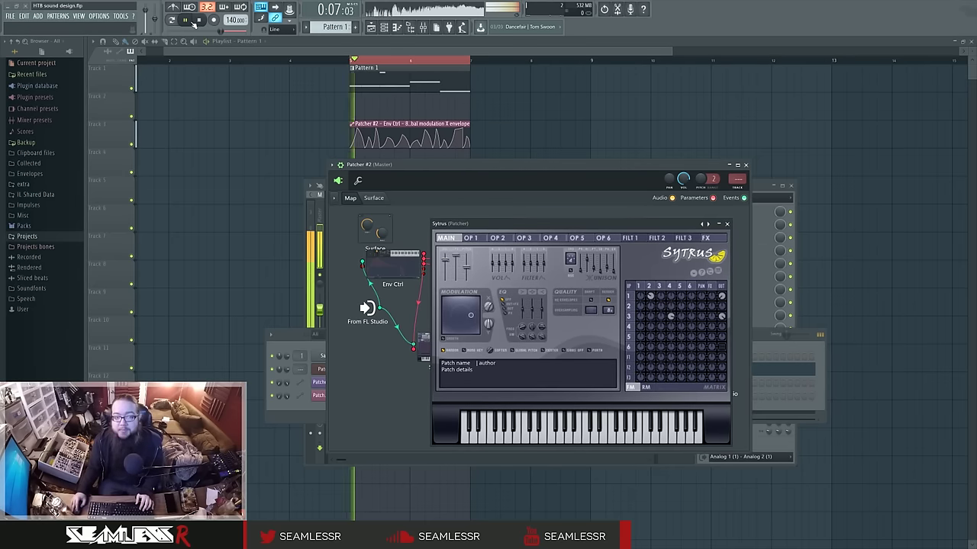
left_click(205, 21)
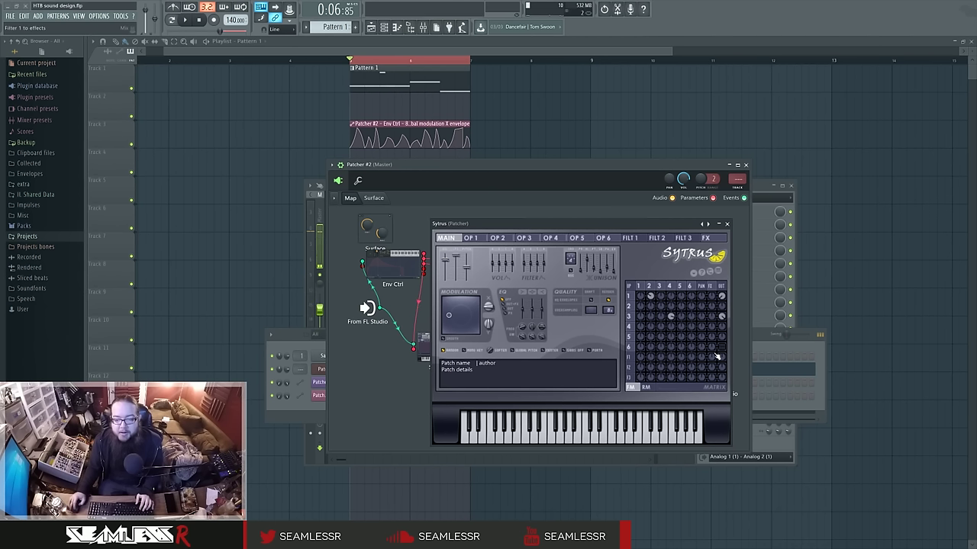
key("space")
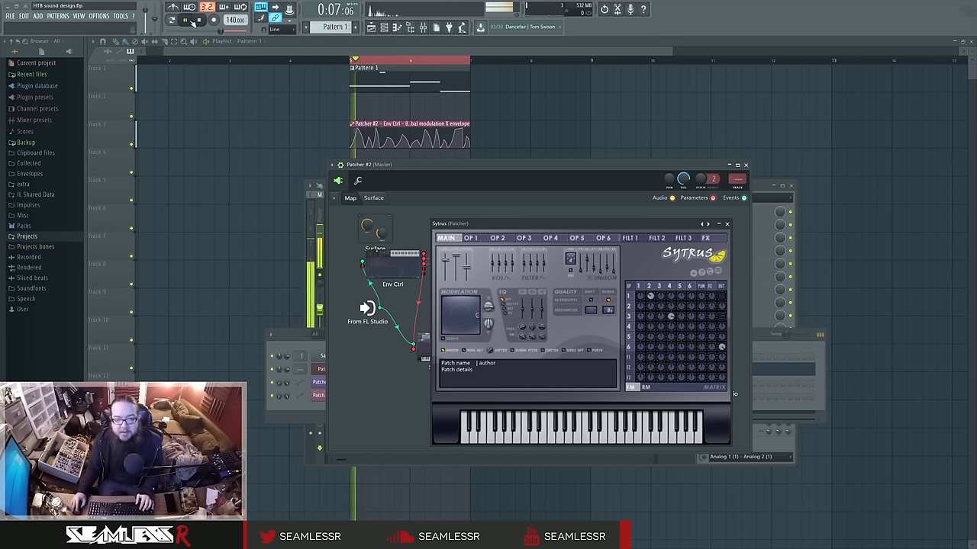
key("space")
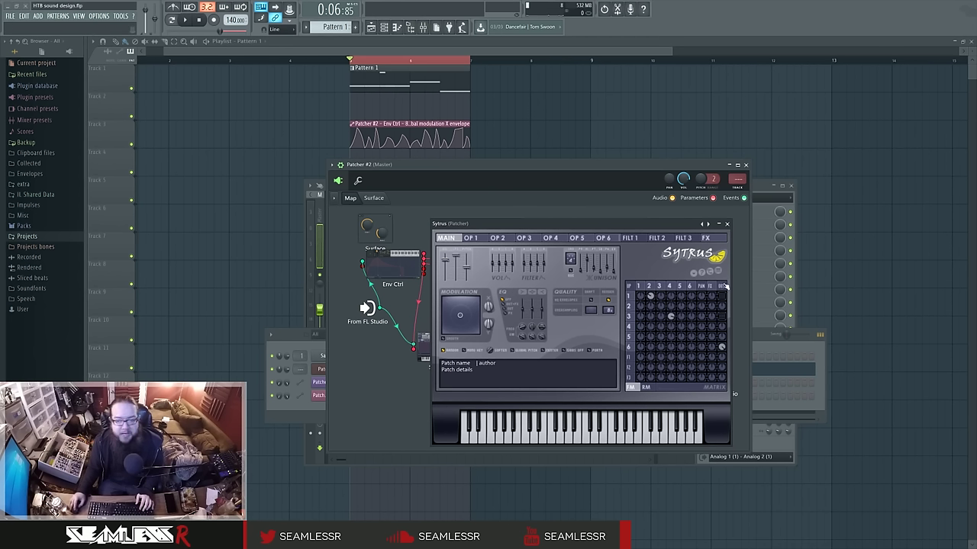
left_click_drag(717, 316, 710, 319)
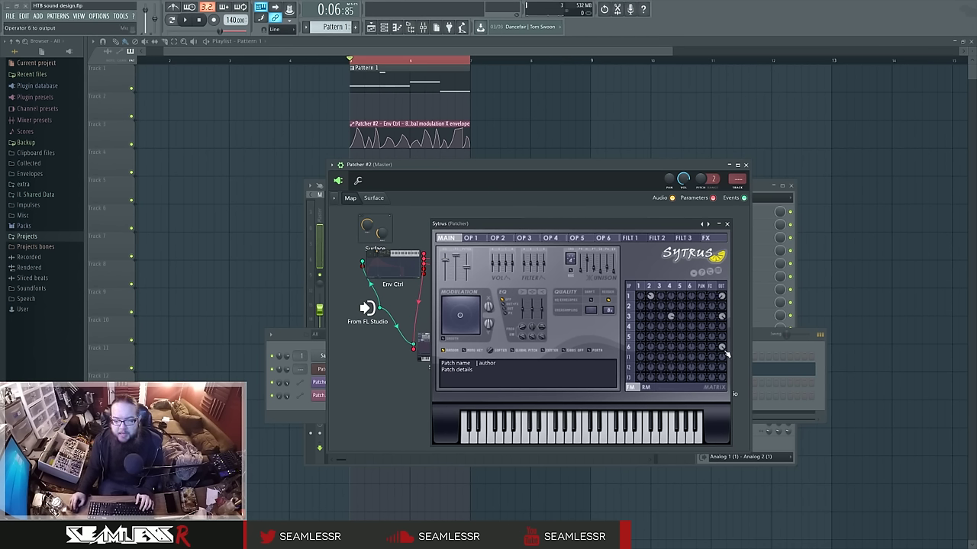
left_click_drag(725, 353, 726, 370)
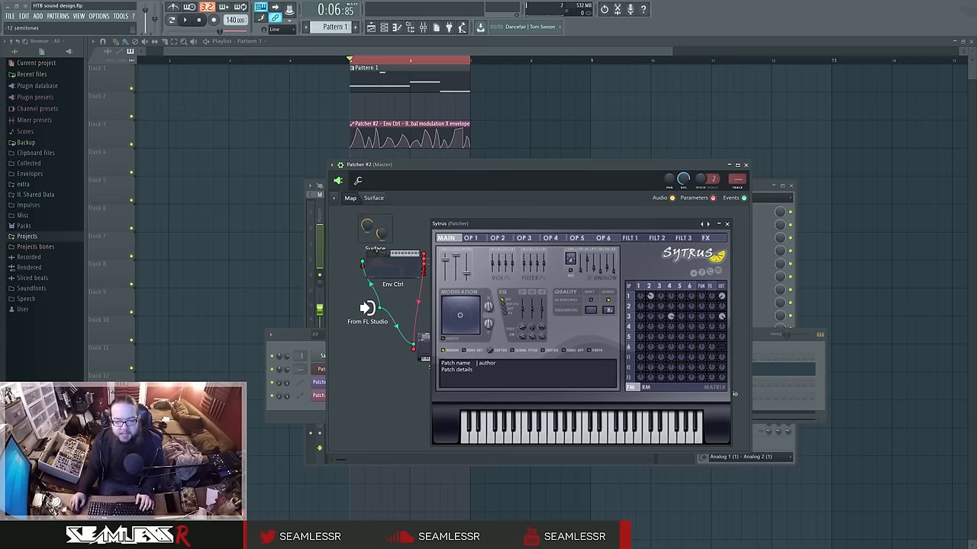
left_click(185, 20)
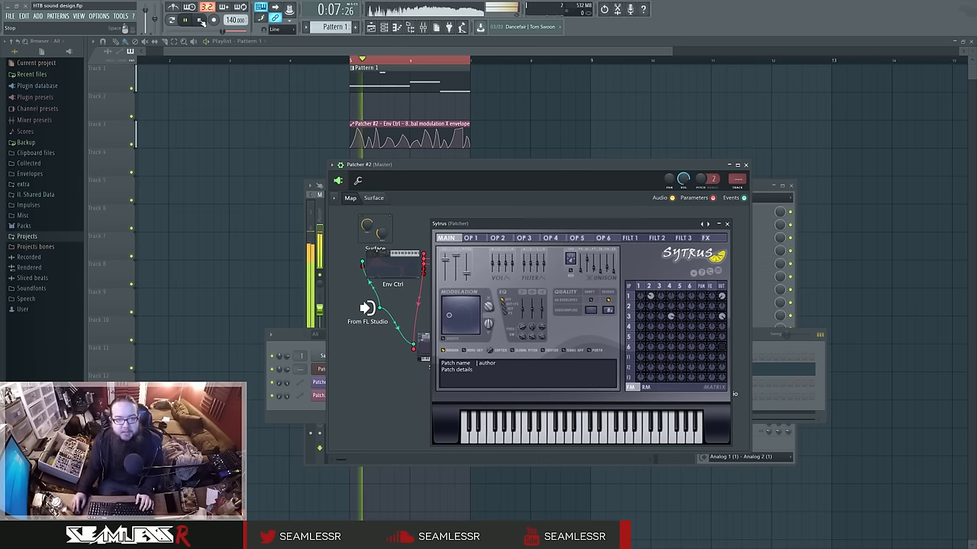
left_click(201, 20)
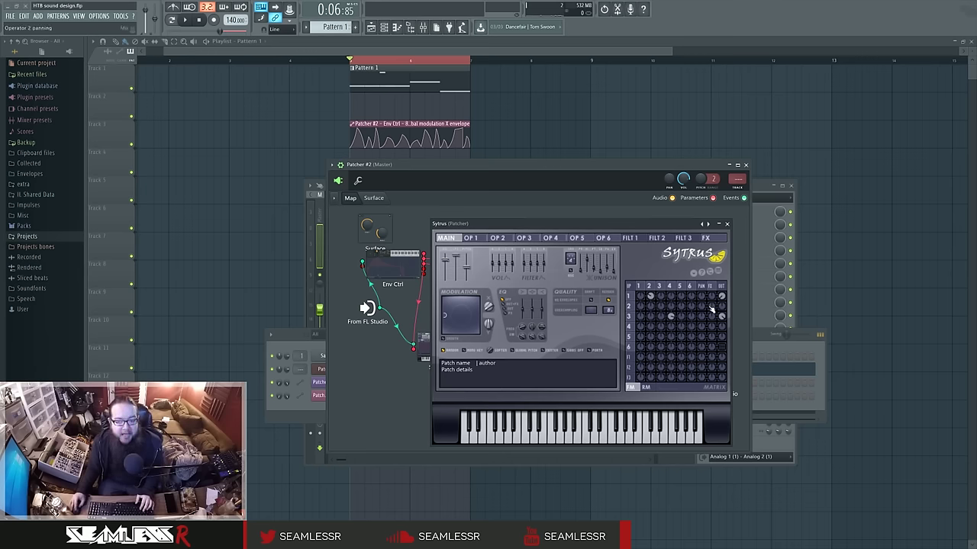
left_click_drag(722, 348, 722, 343)
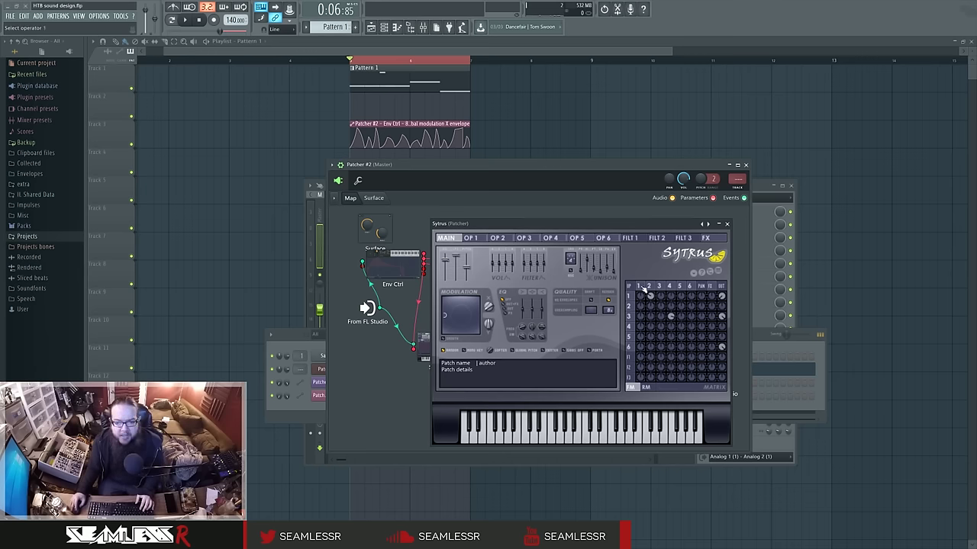
Browse the Sytrus operator pages 1 through 6, ending on operator 1.
left_click(643, 288)
left_click(660, 287)
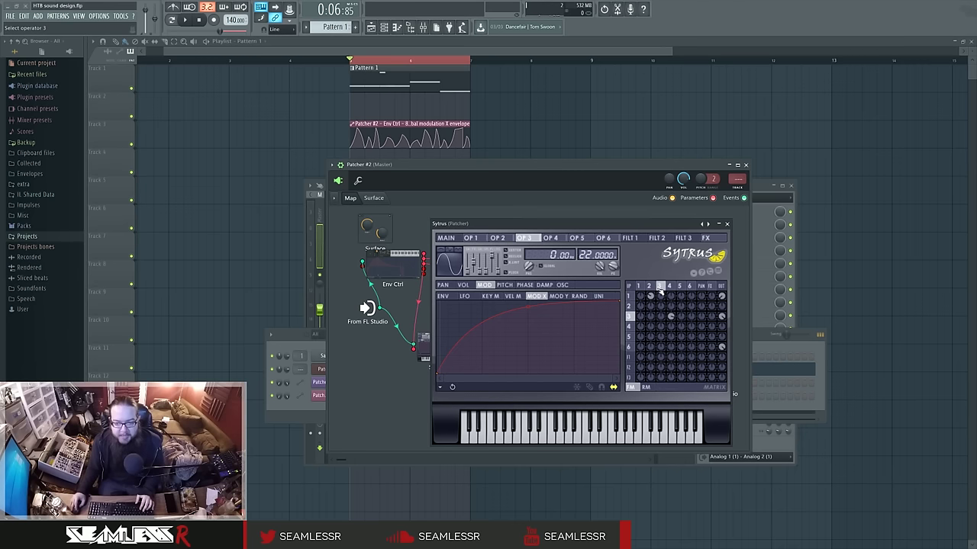
left_click(649, 287)
left_click(669, 287)
left_click(659, 287)
left_click(690, 287)
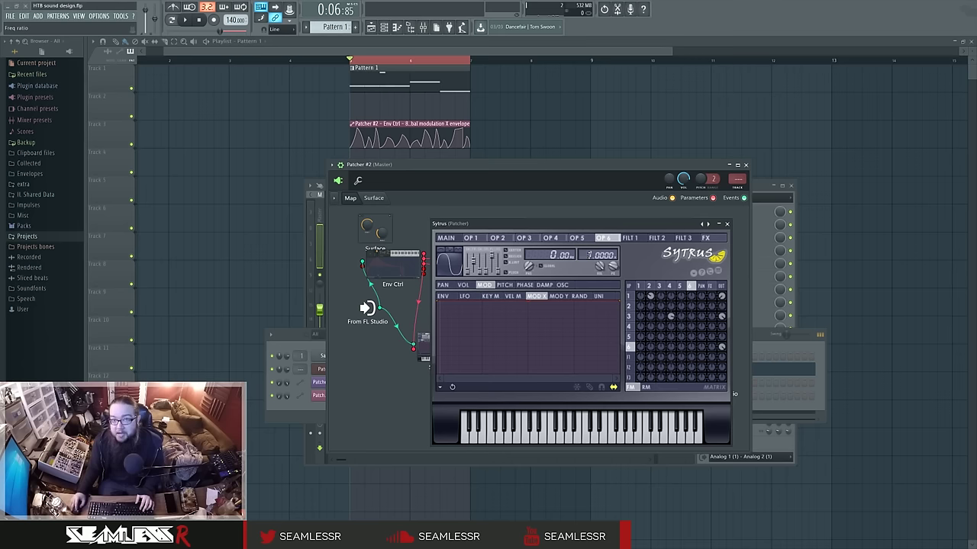
left_click(638, 287)
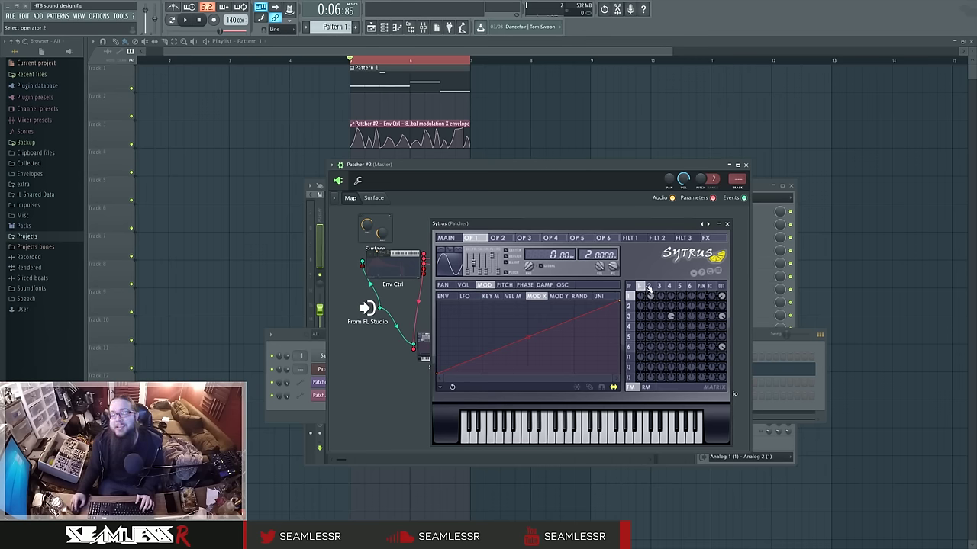
Wire Sytrus's output directly to To FL Studio and listen to the dry Sytrus signal.
left_click(727, 224)
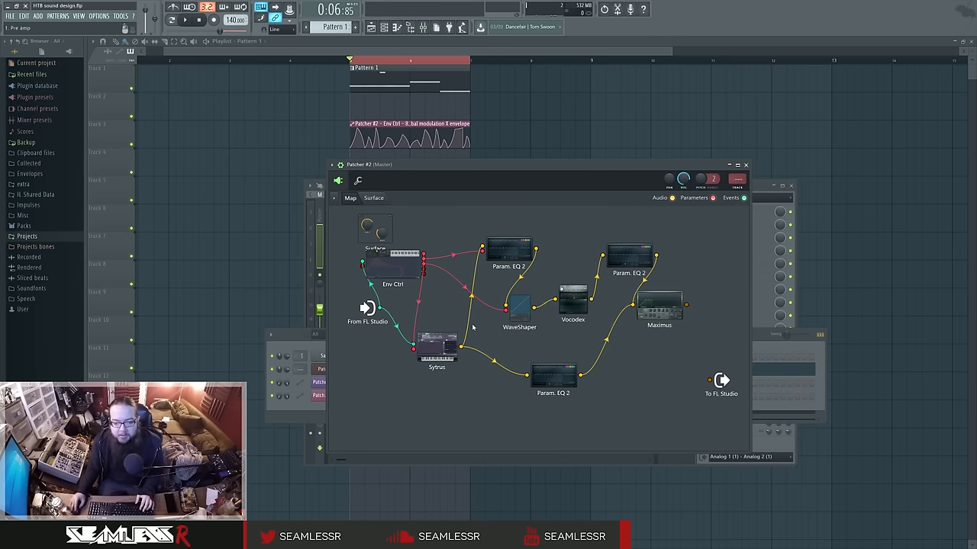
left_click_drag(461, 347, 447, 403)
left_click(447, 403)
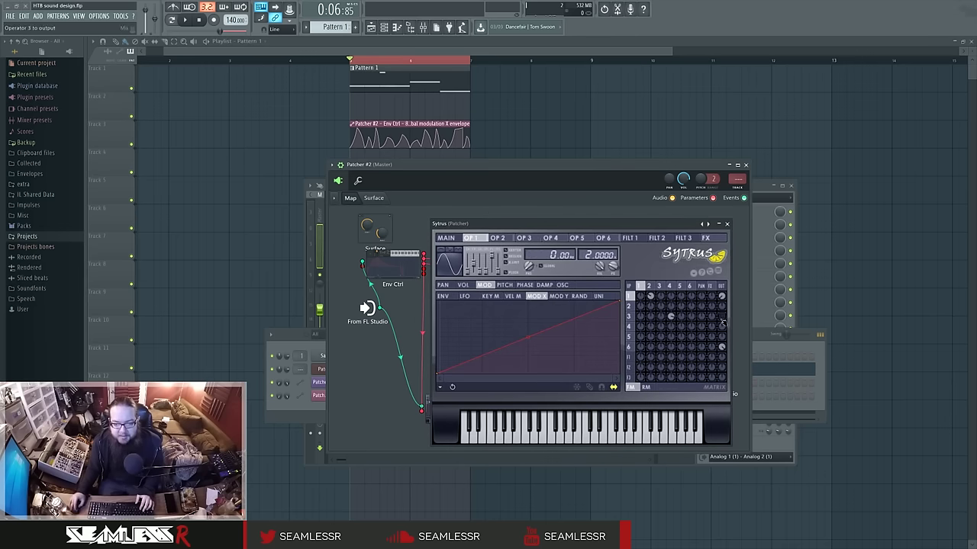
key("space")
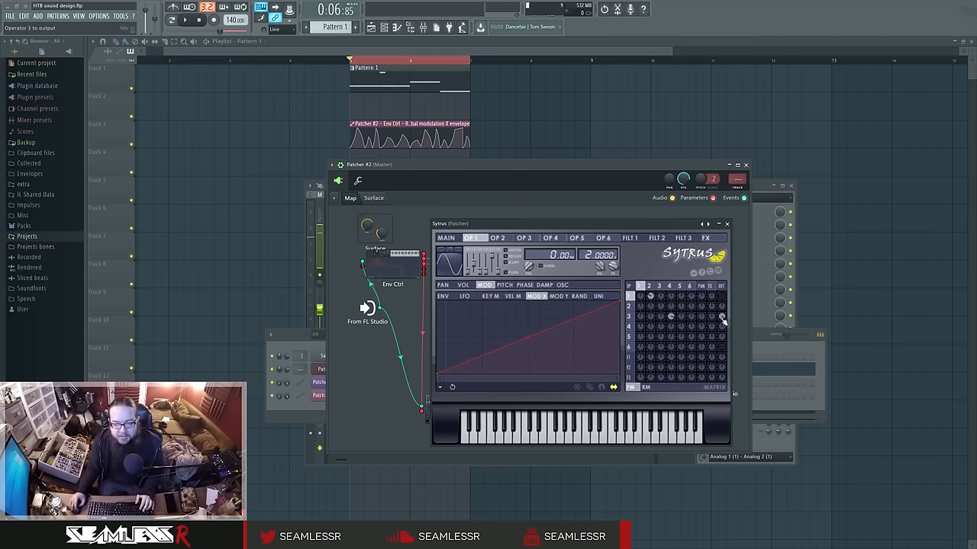
left_click(199, 22)
Set operator 6's send in the matrix and audition the change.
left_click(722, 347)
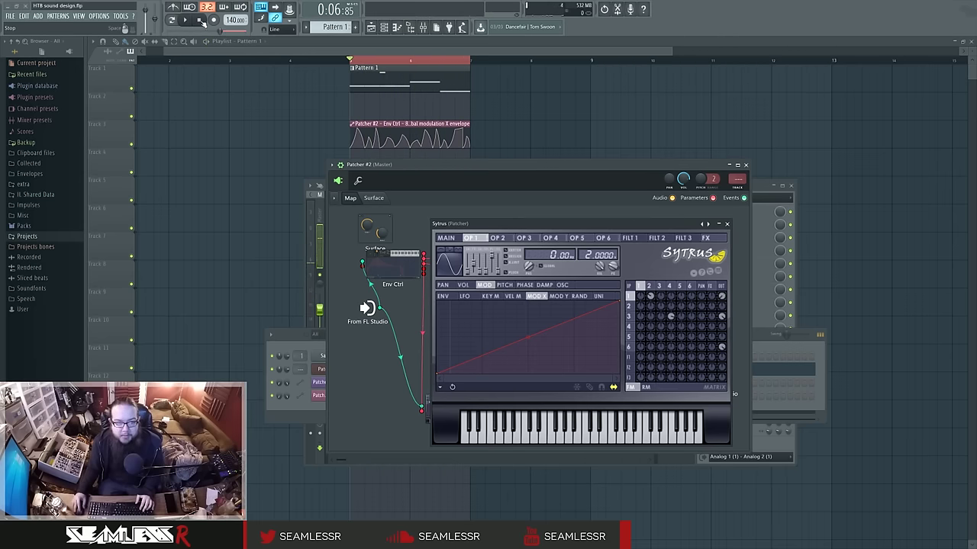
left_click(184, 19)
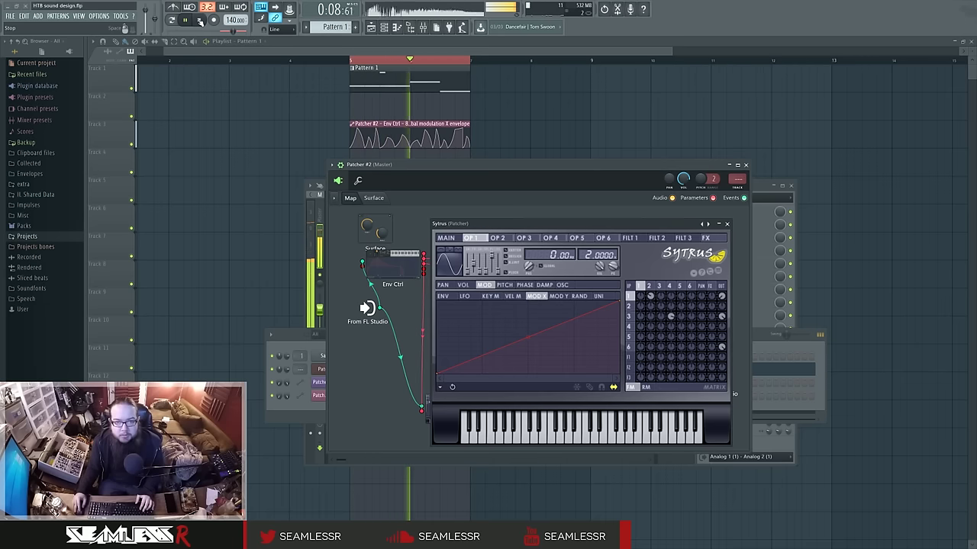
left_click(199, 21)
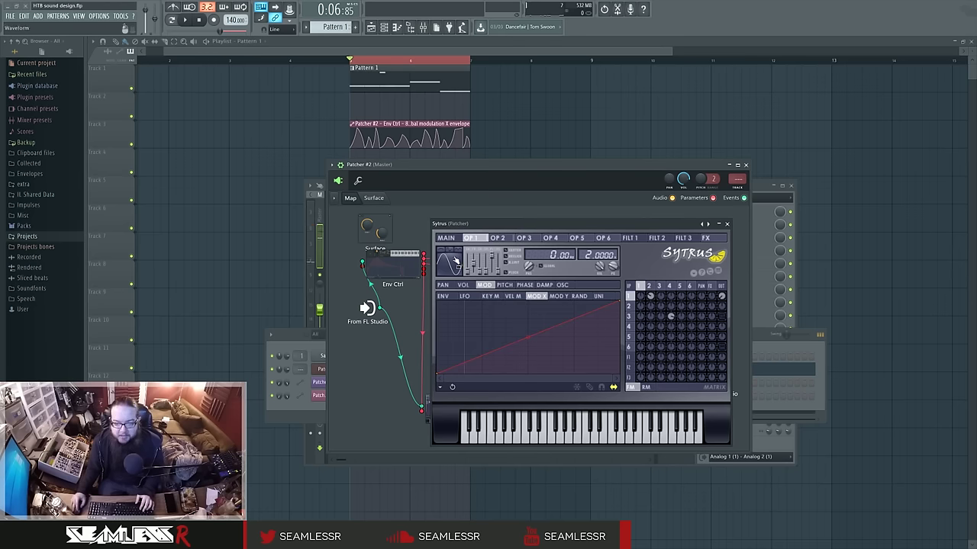
Compare operator 1 and operator 2 envelopes, finishing on operator 2's settings.
left_click(650, 286)
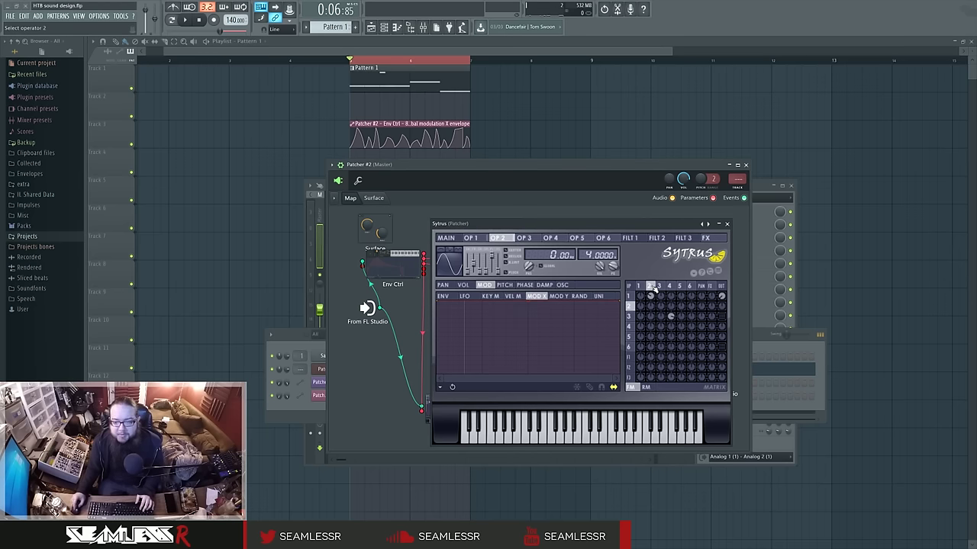
left_click(649, 286)
left_click(650, 286)
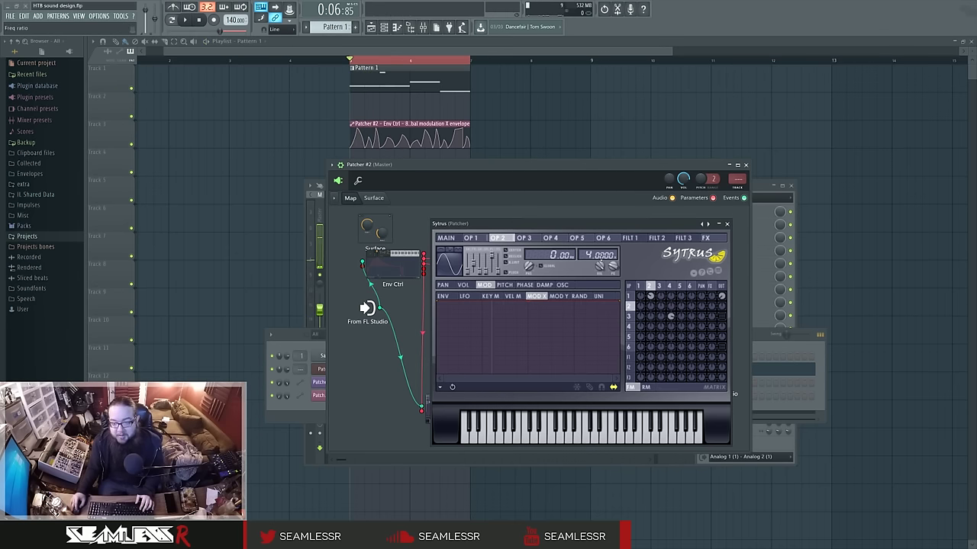
left_click(641, 287)
left_click(649, 287)
left_click(641, 287)
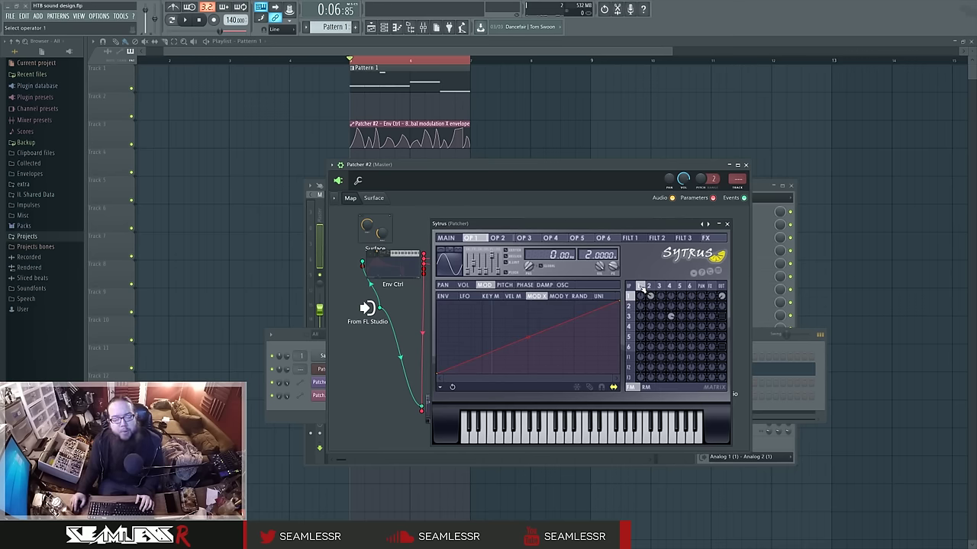
left_click(650, 287)
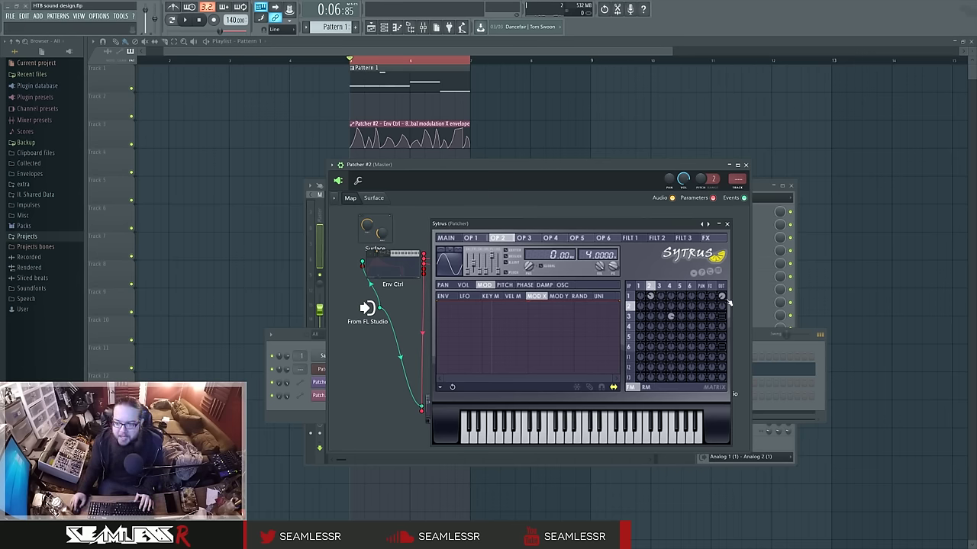
Bring up operator 3's pitch envelope, auditioning the patch and glancing at operator 4 and the main page.
left_click(661, 286)
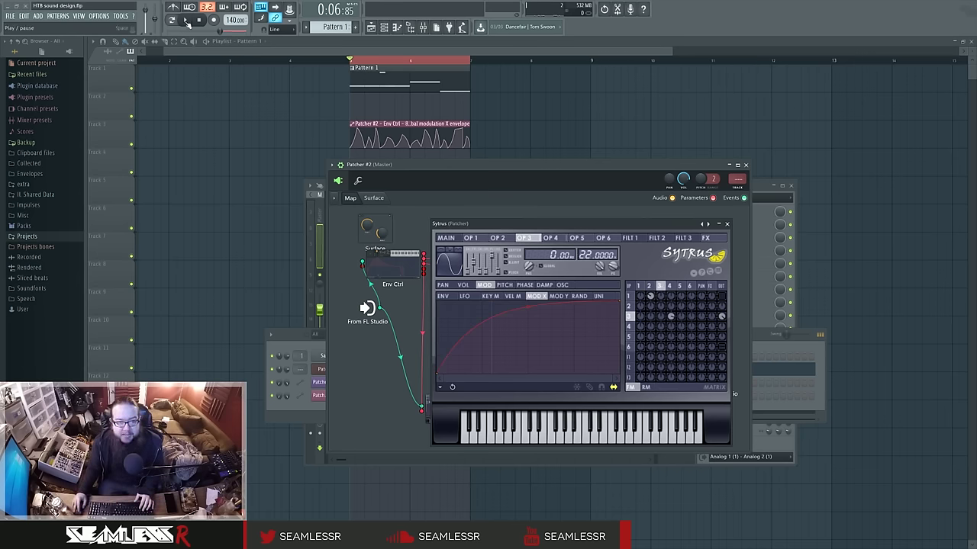
key("space")
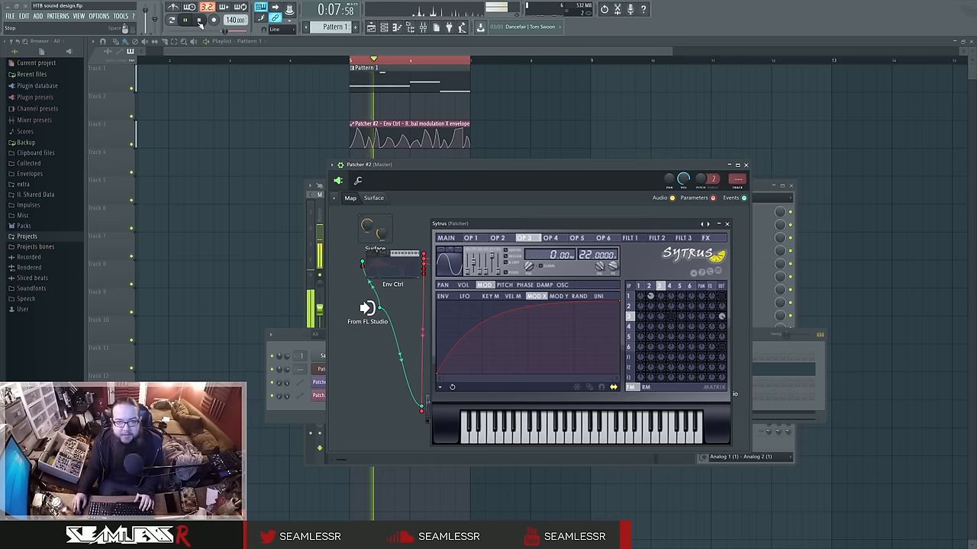
left_click(200, 21)
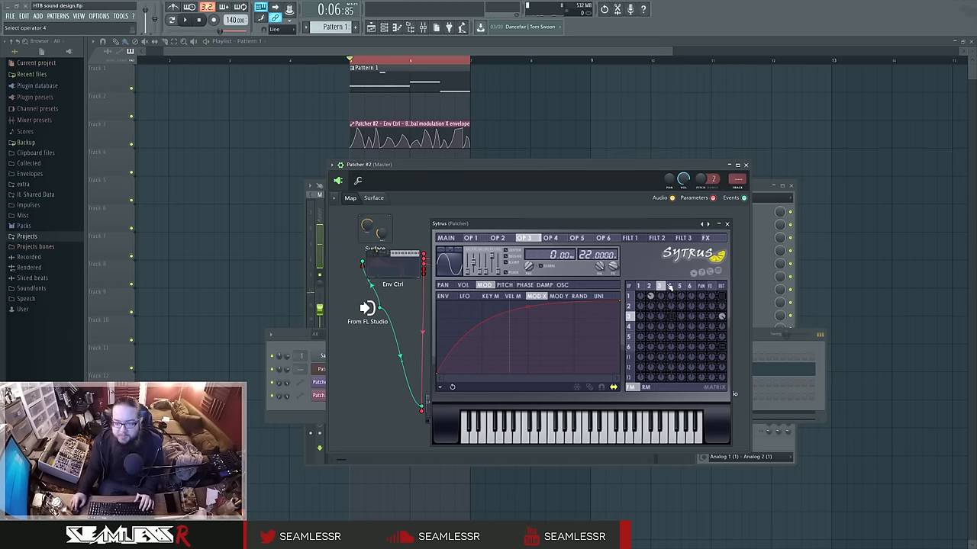
left_click(602, 299)
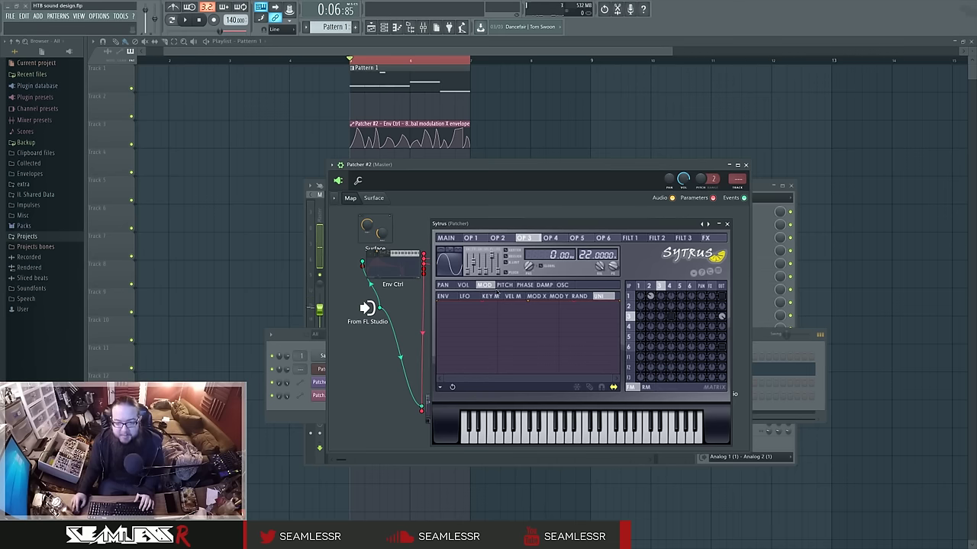
left_click(502, 287)
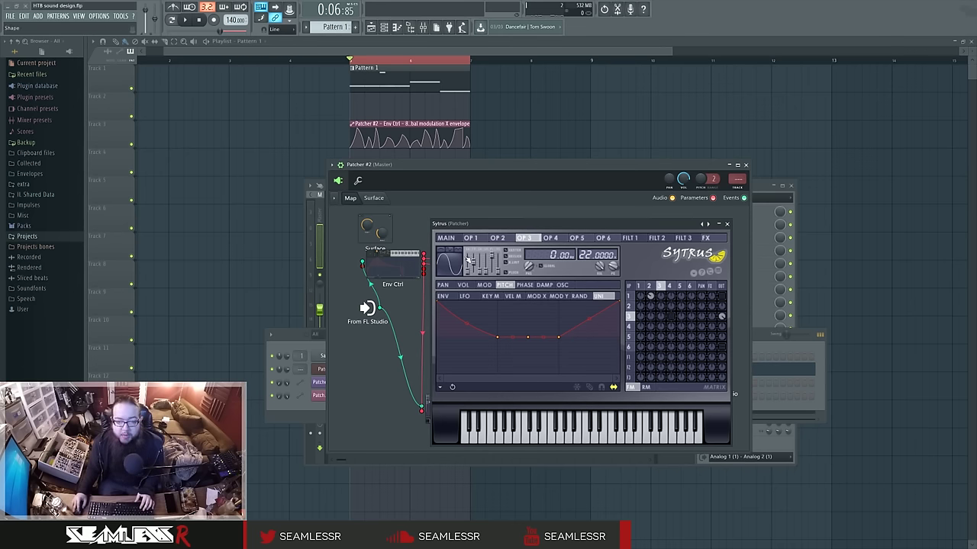
left_click(456, 259)
left_click(669, 288)
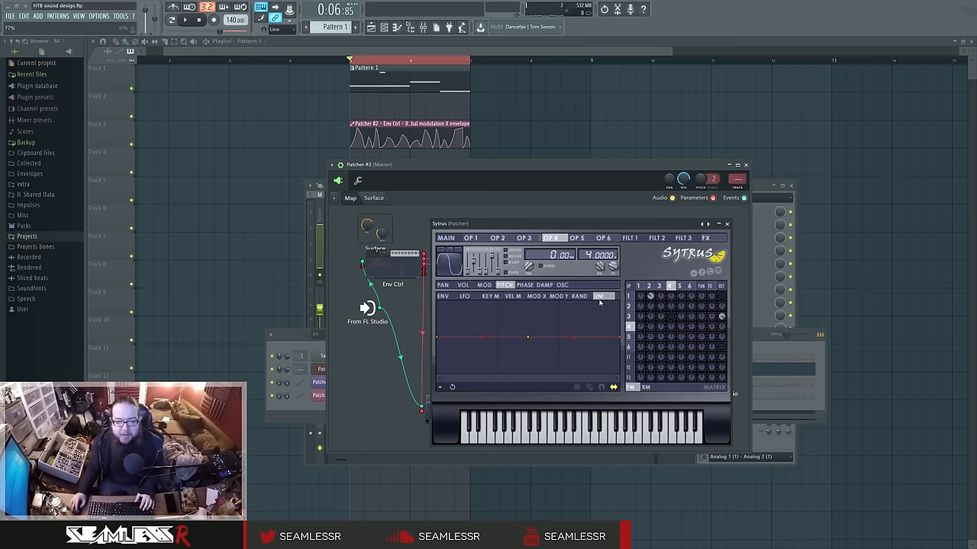
left_click(660, 286)
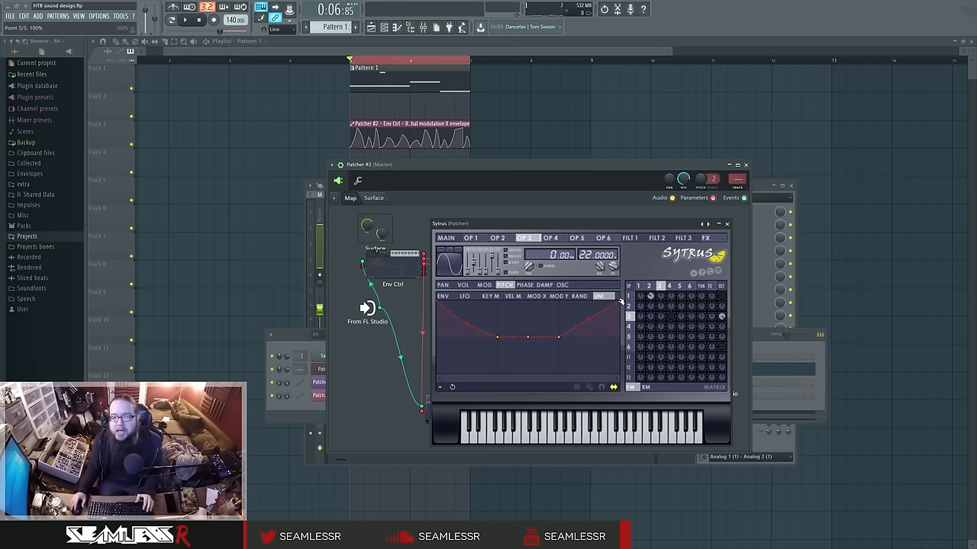
left_click(496, 261)
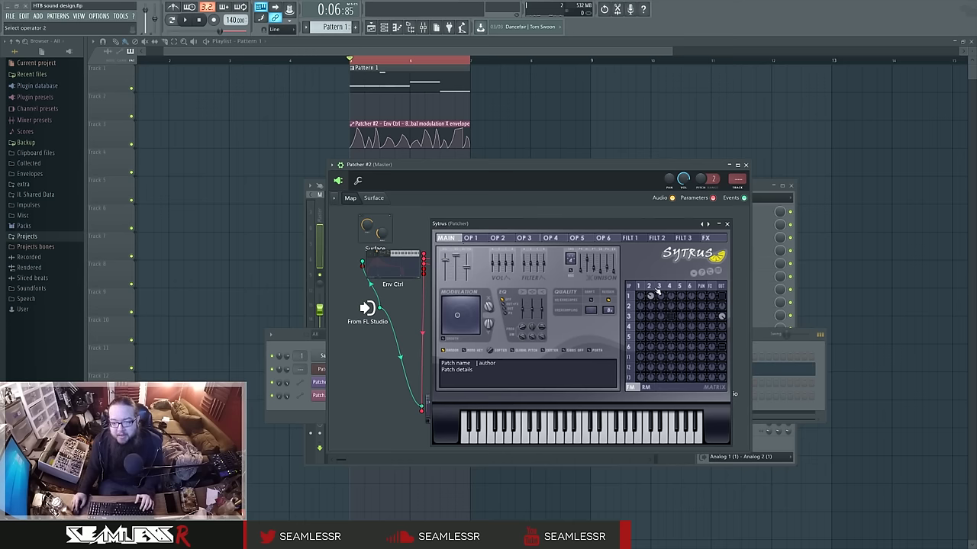
left_click(659, 289)
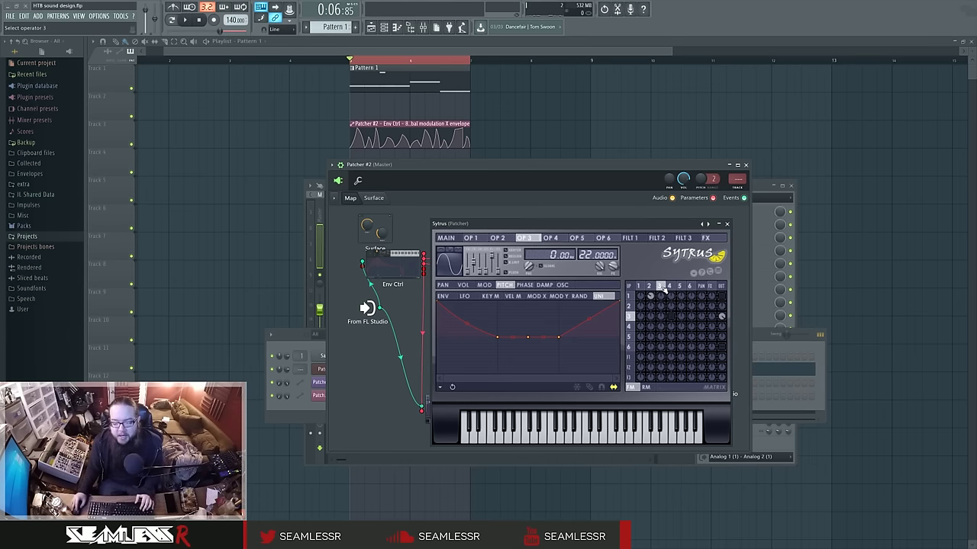
Delete the middle point from operator 3's pitch envelope.
right_click(527, 336)
left_click(542, 348)
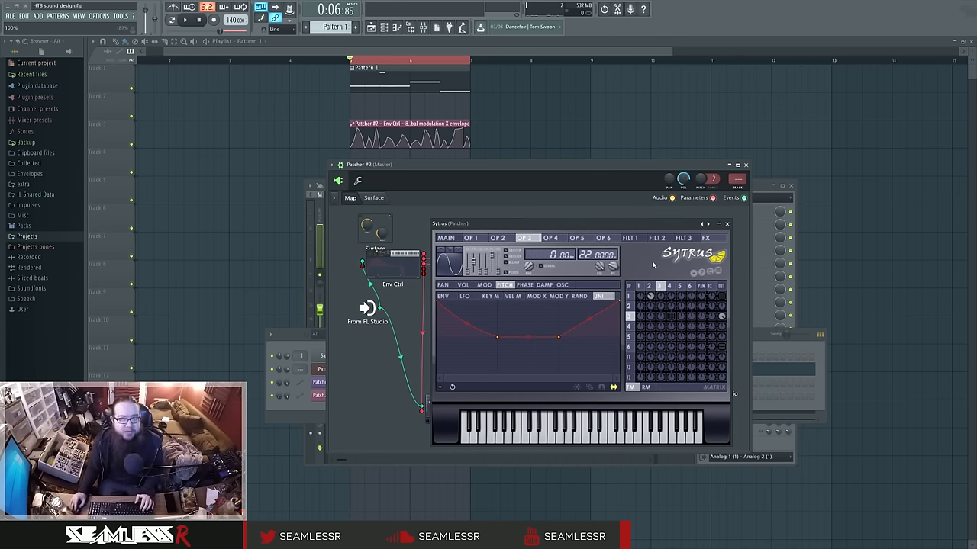
left_click(670, 286)
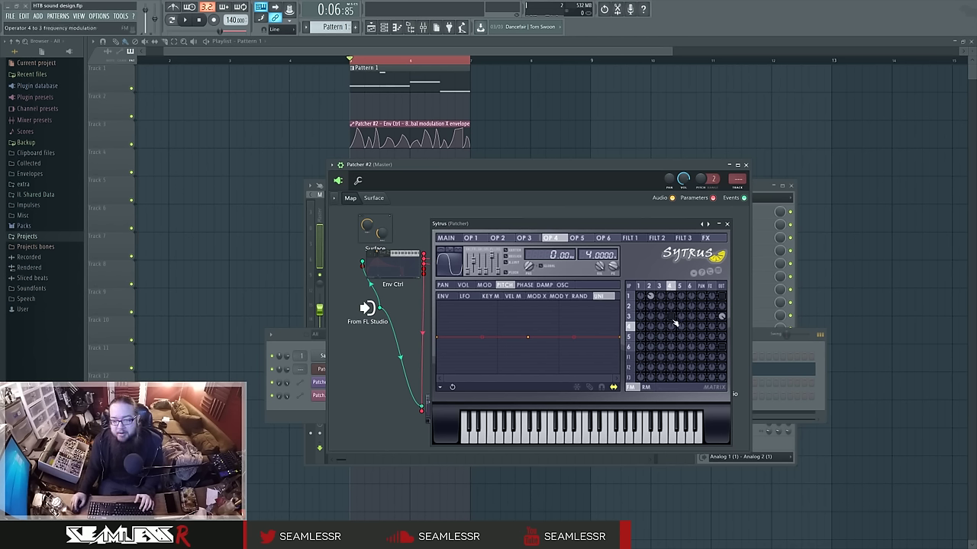
left_click(660, 287)
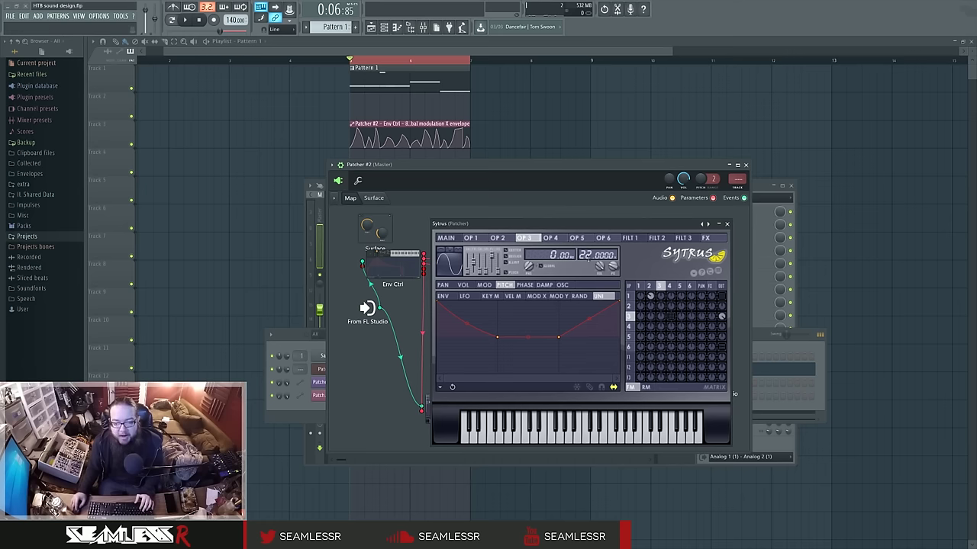
Compare the settings of operators 1, 2 and 4, ending on operator 4.
left_click(669, 286)
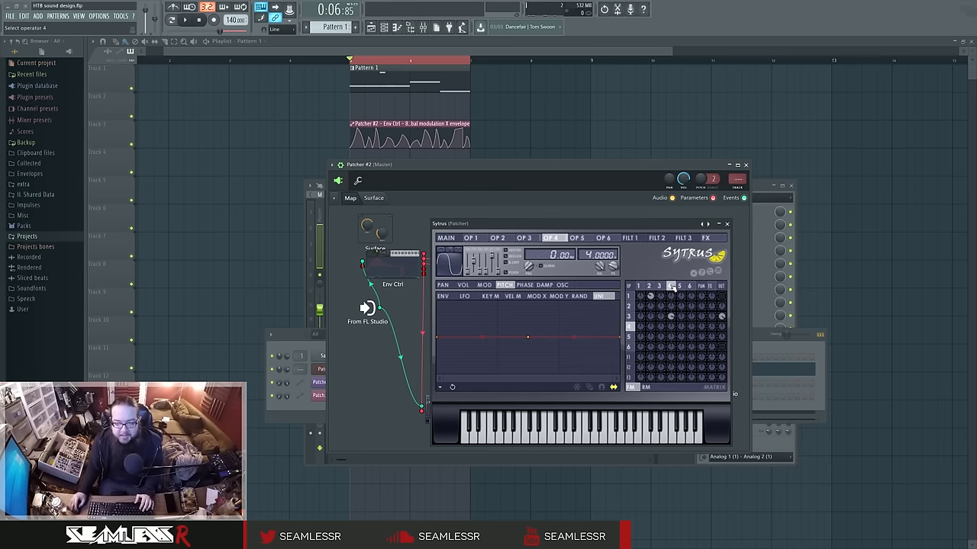
left_click(648, 286)
left_click(670, 287)
left_click(638, 286)
left_click(648, 286)
left_click(670, 286)
left_click(649, 286)
left_click(669, 286)
left_click(648, 286)
left_click(670, 286)
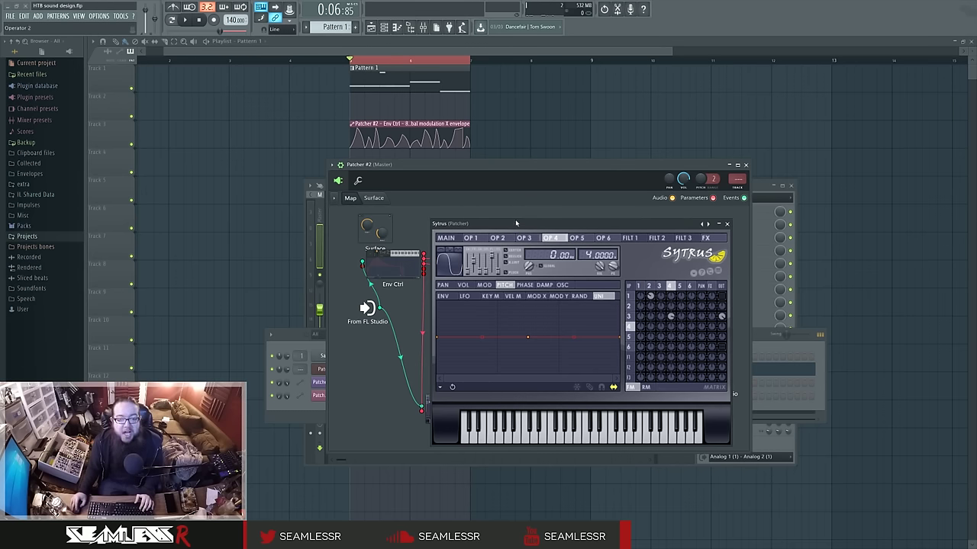
Check operator 6's settings, audition the changes, and close Sytrus.
mouse_move(509, 225)
left_mouse_down()
mouse_move(495, 224)
mouse_move(509, 221)
left_mouse_up()
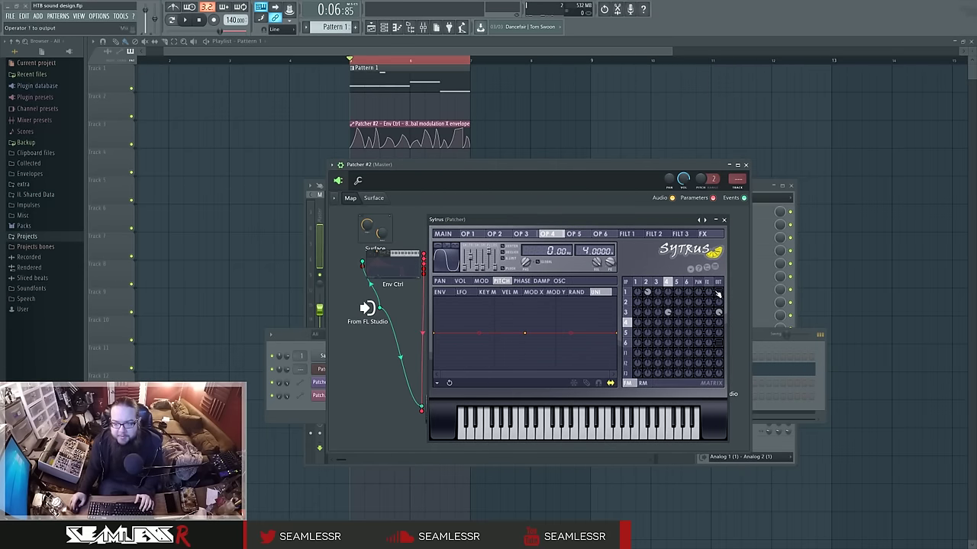
left_click(719, 343)
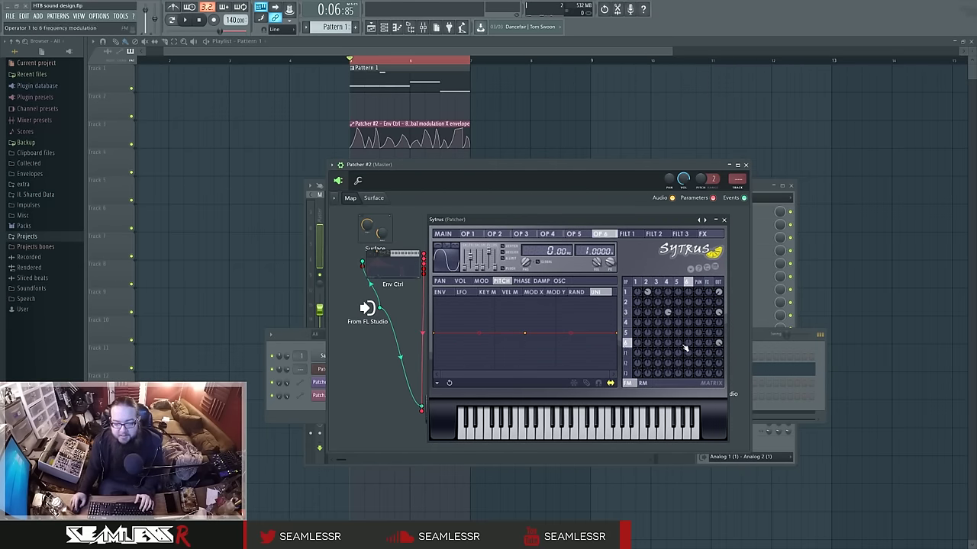
left_click(185, 19)
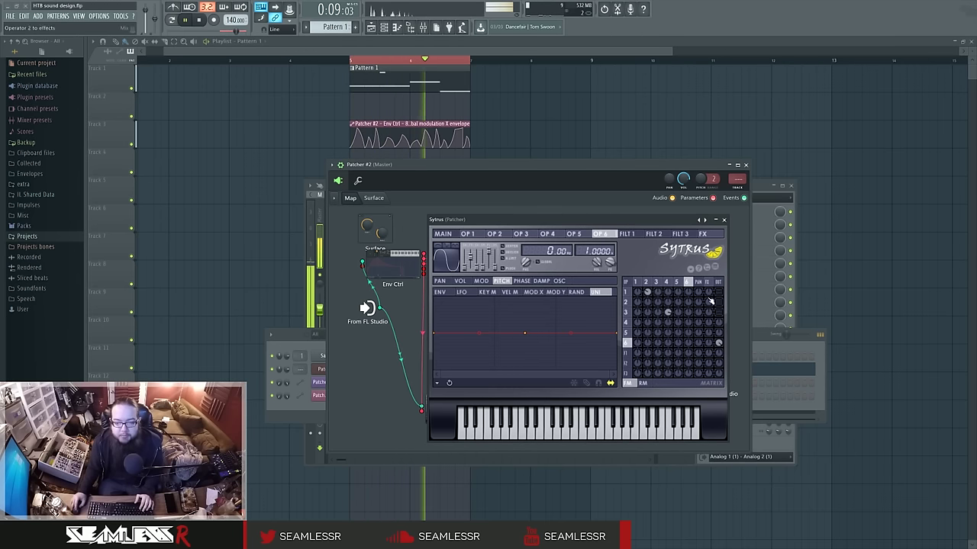
key("space")
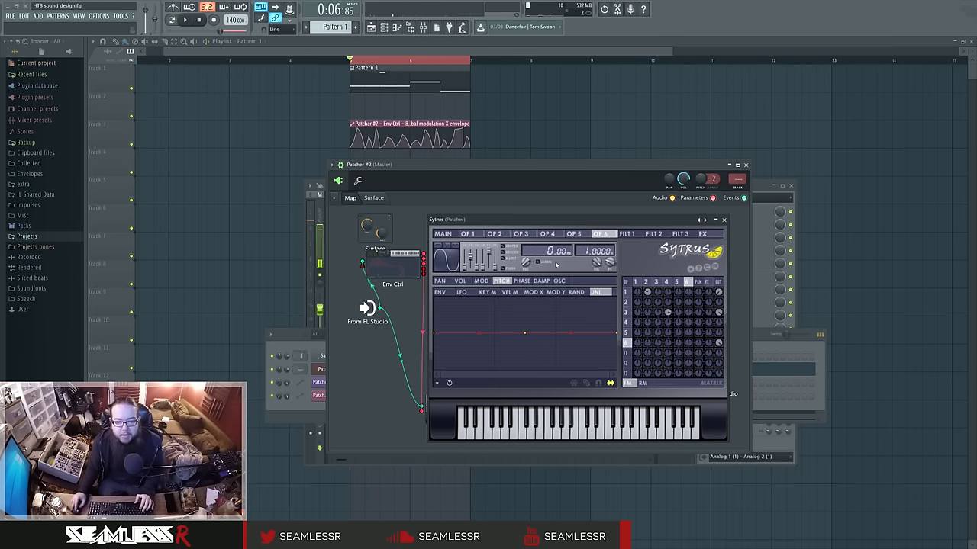
left_click(723, 220)
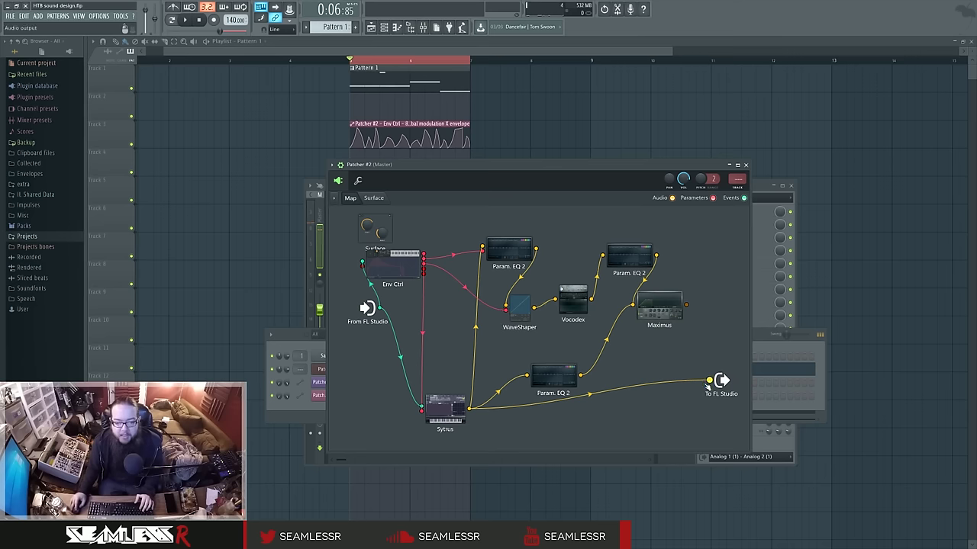
Disconnect Sytrus from To FL Studio, move its node, and preview Env Ctrl's first articulator.
left_click_drag(710, 382, 679, 362)
left_click_drag(437, 409, 449, 393)
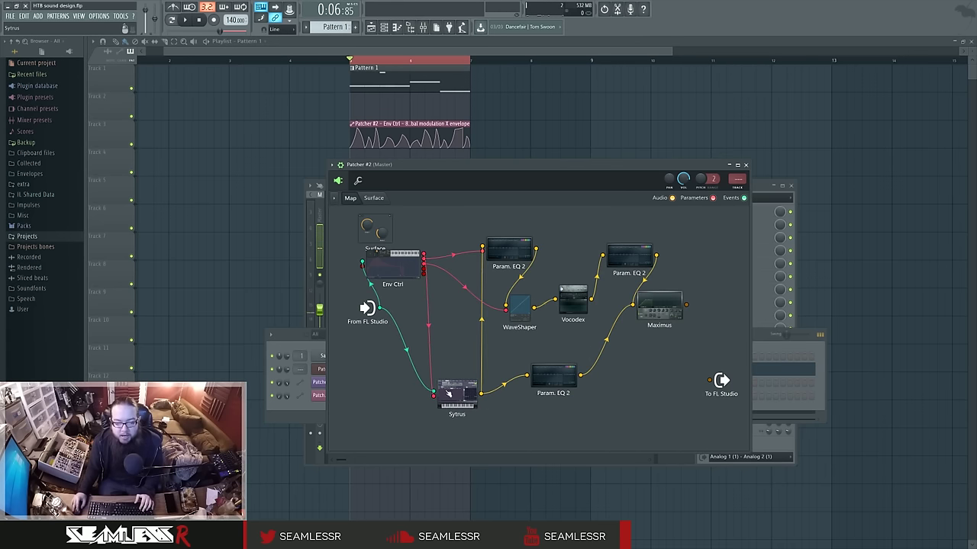
left_click(392, 261)
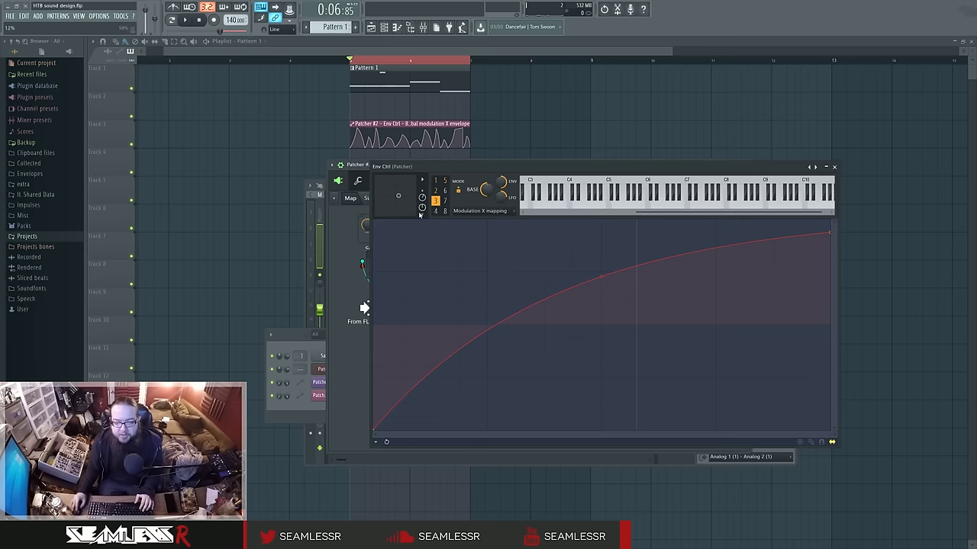
left_click(435, 180)
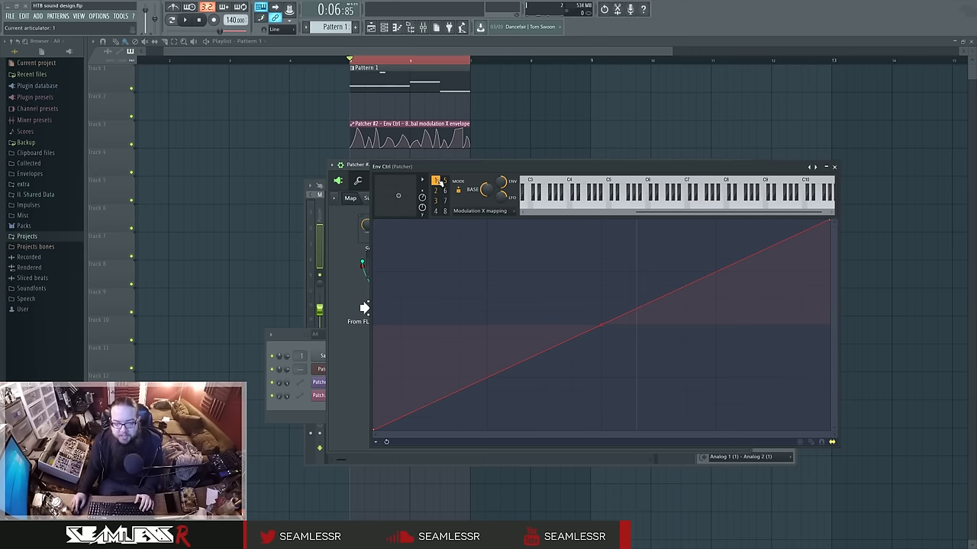
left_click(834, 167)
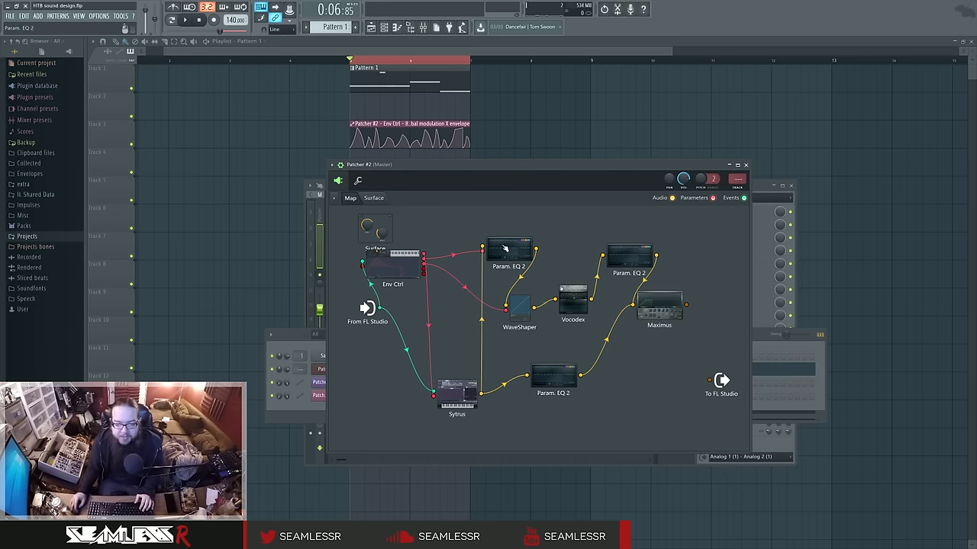
Route the top Param. EQ 2 into To FL Studio, audition it, then bring up Env Ctrl.
double_click(504, 248)
left_click_drag(536, 249, 710, 380)
left_click(184, 20)
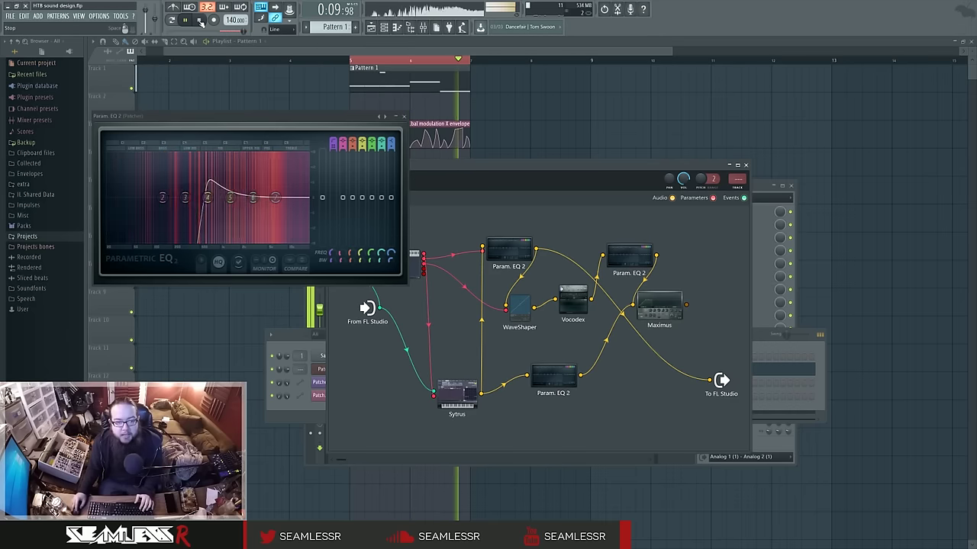
left_click(199, 21)
left_click(404, 116)
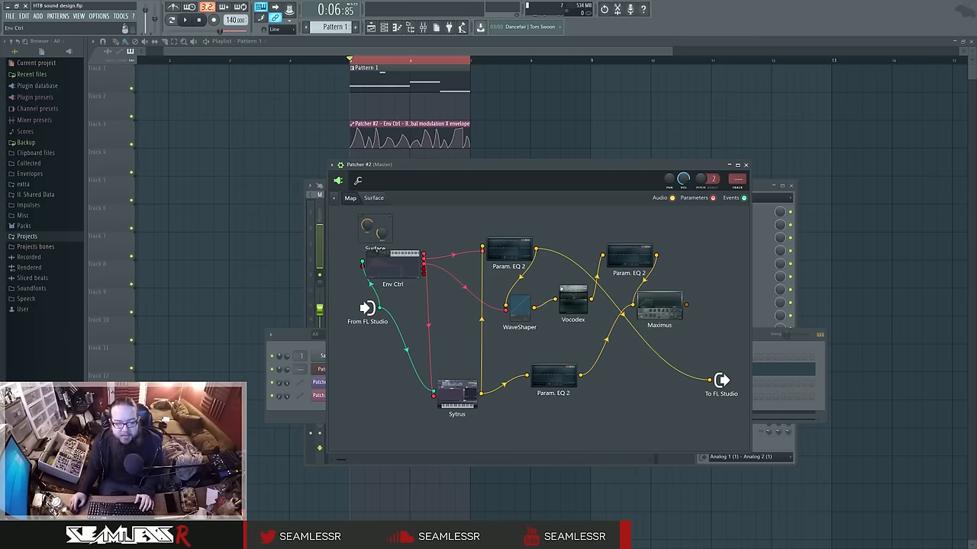
left_click(392, 263)
Lower the envelope's end point and raise its start point into a straight shallower slope, then view articulator 2.
mouse_move(483, 164)
left_mouse_down()
mouse_move(504, 171)
mouse_move(480, 154)
left_mouse_up()
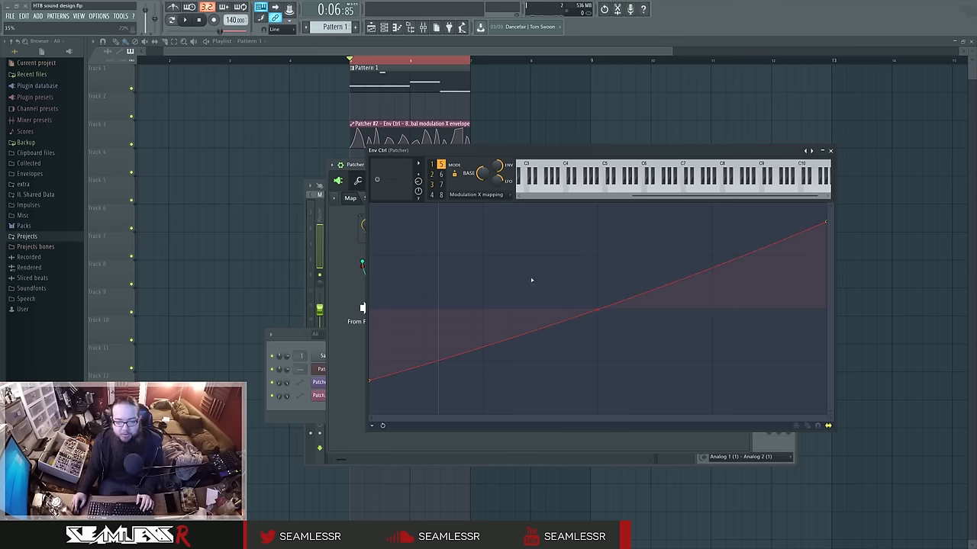
left_click_drag(825, 222, 825, 231)
left_click_drag(367, 384, 367, 374)
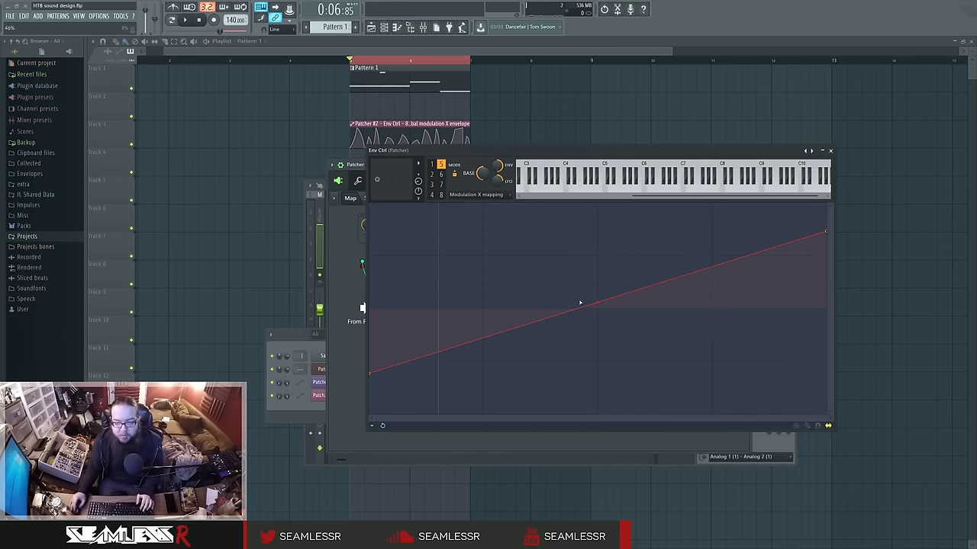
left_click_drag(594, 303, 595, 343)
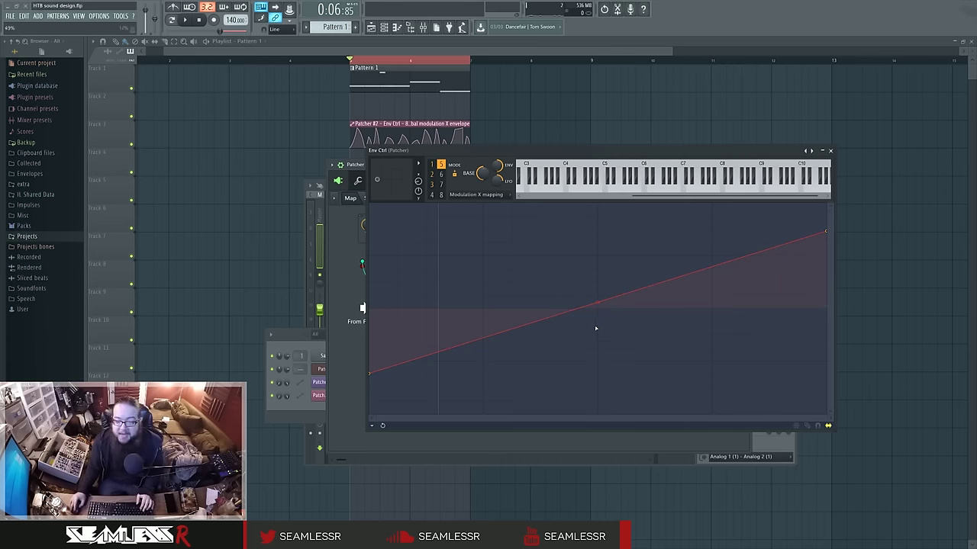
left_click(432, 184)
left_click(431, 174)
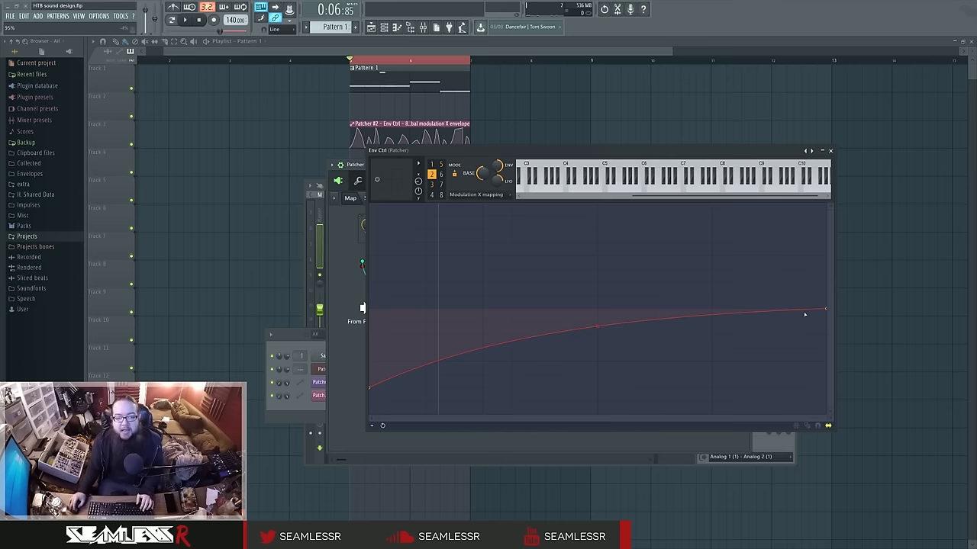
Raise Param. EQ 2's band 1 low-cut frequency while auditioning the EQ.
left_click(830, 152)
left_click(509, 250)
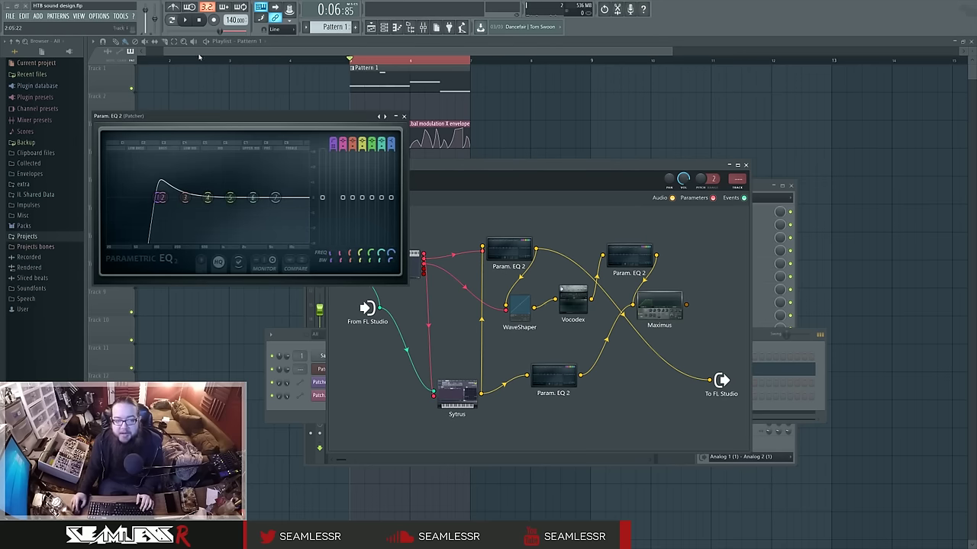
left_click(184, 20)
left_click(200, 21)
left_click_drag(148, 197, 172, 198)
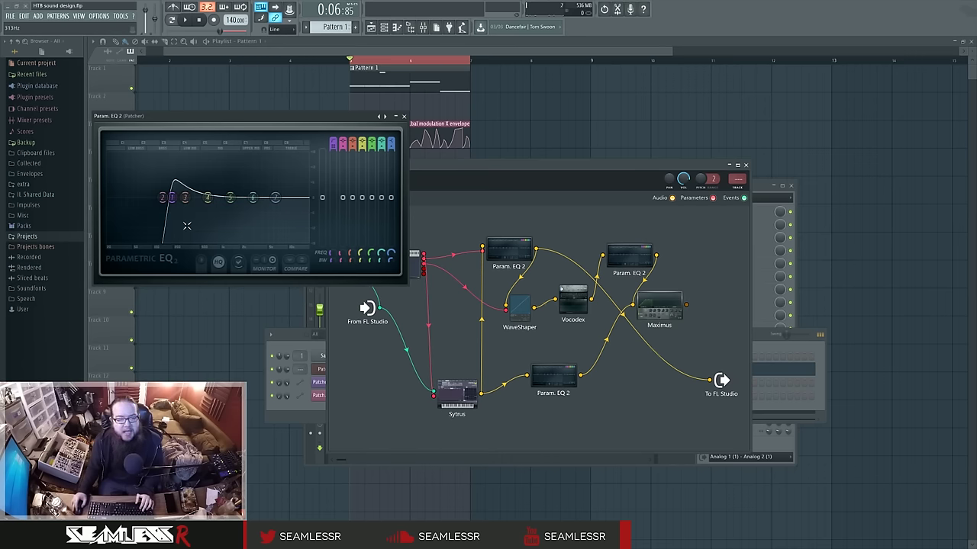
left_click_drag(247, 117, 556, 192)
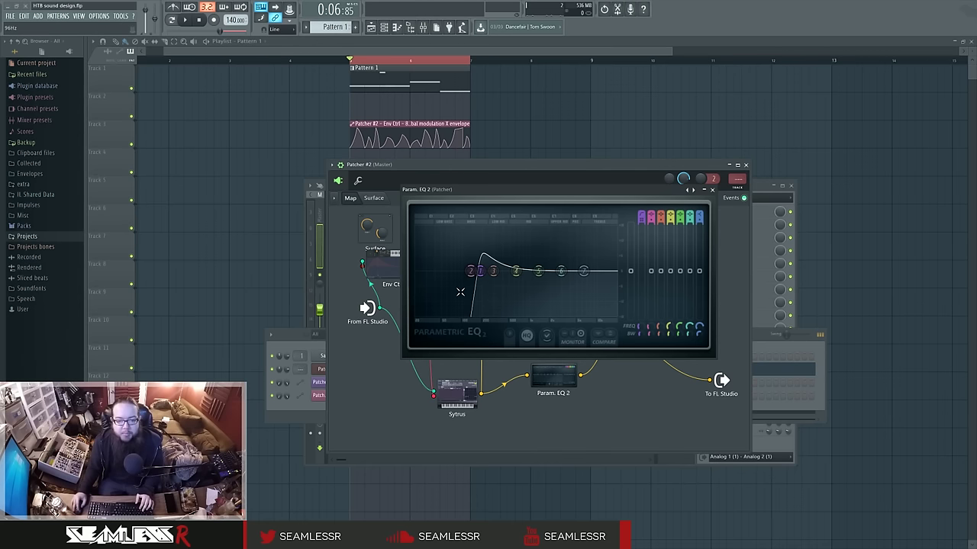
Close the EQ, pull a wire from WaveShaper, and delete the wire feeding To FL Studio.
left_click(712, 189)
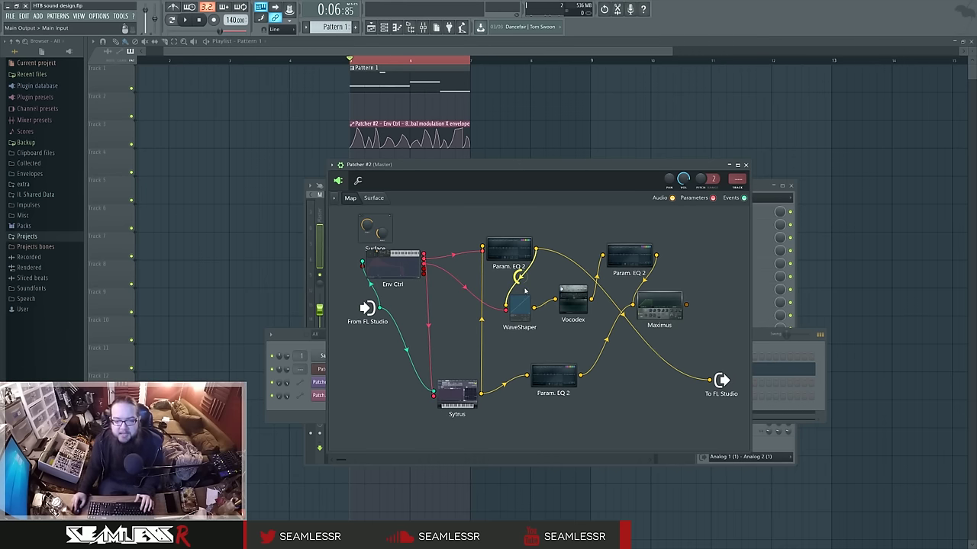
left_click_drag(534, 308, 710, 380)
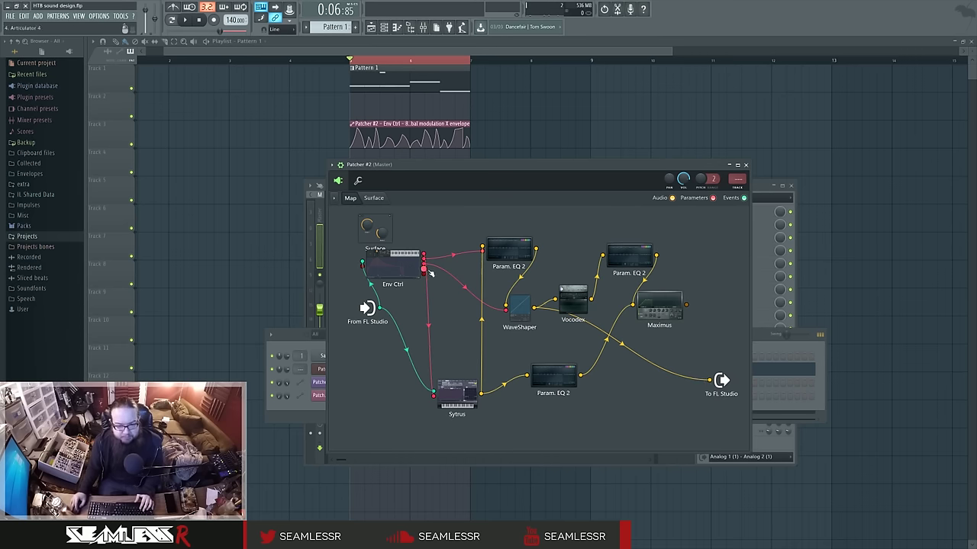
right_click(621, 344)
Nudge Param. EQ 2's band 1 high-pass and lower band 2's peak to about 188 Hz.
double_click(630, 255)
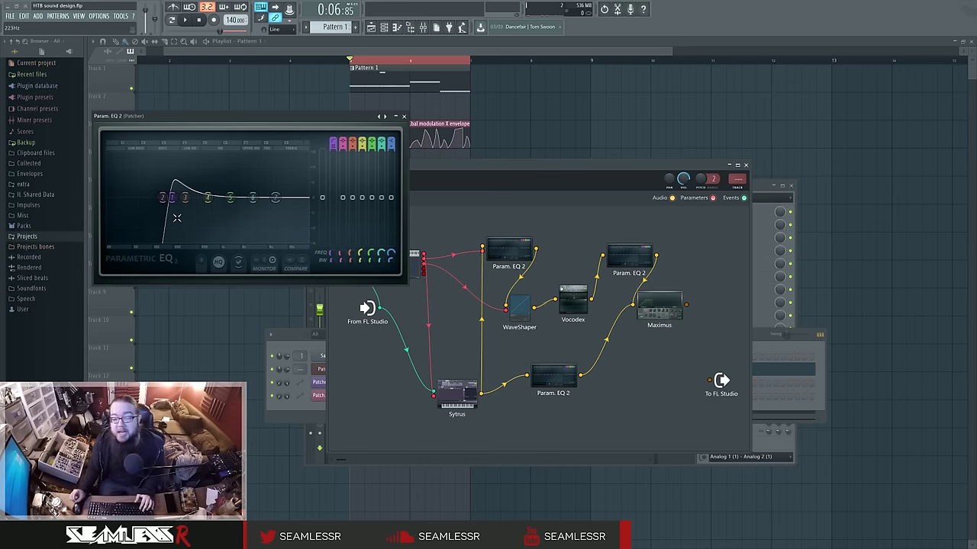
left_click_drag(207, 116, 426, 156)
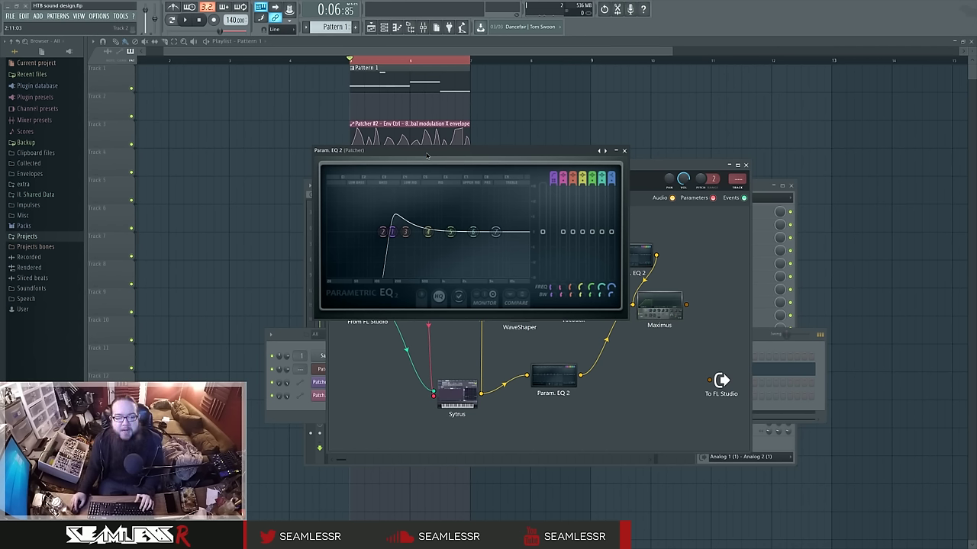
left_click_drag(427, 155, 428, 155)
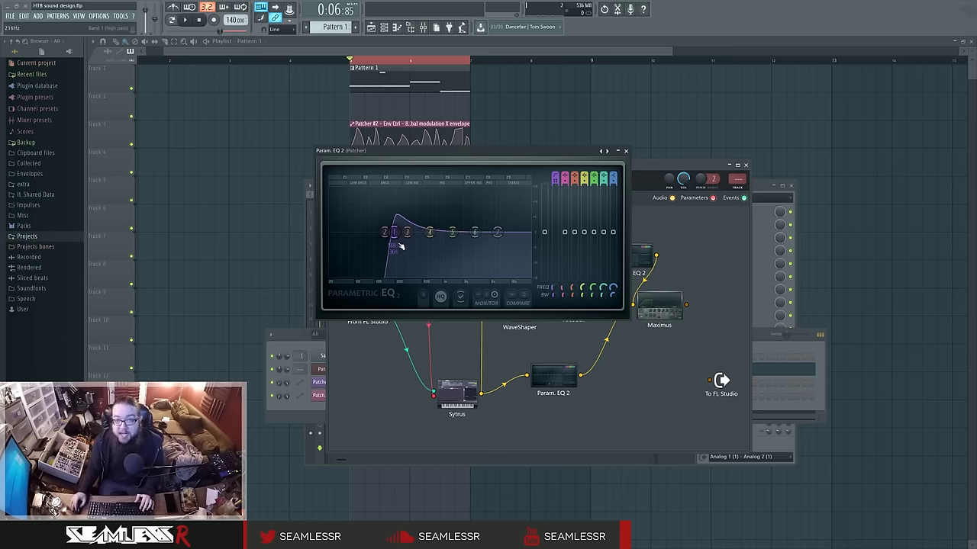
left_click_drag(400, 246, 399, 228)
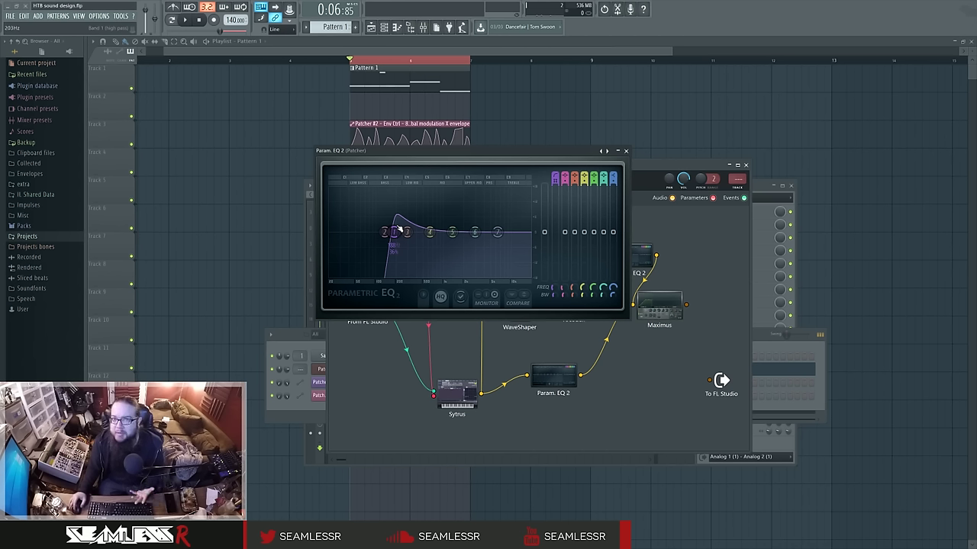
mouse_move(399, 229)
left_mouse_down()
mouse_move(387, 227)
mouse_move(397, 237)
left_mouse_up()
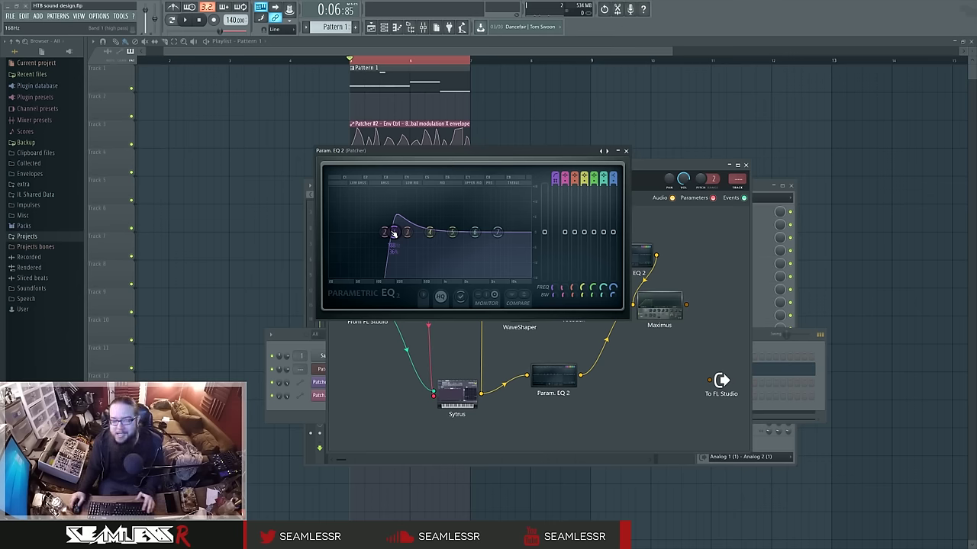
left_click(626, 151)
left_click_drag(630, 167, 637, 160)
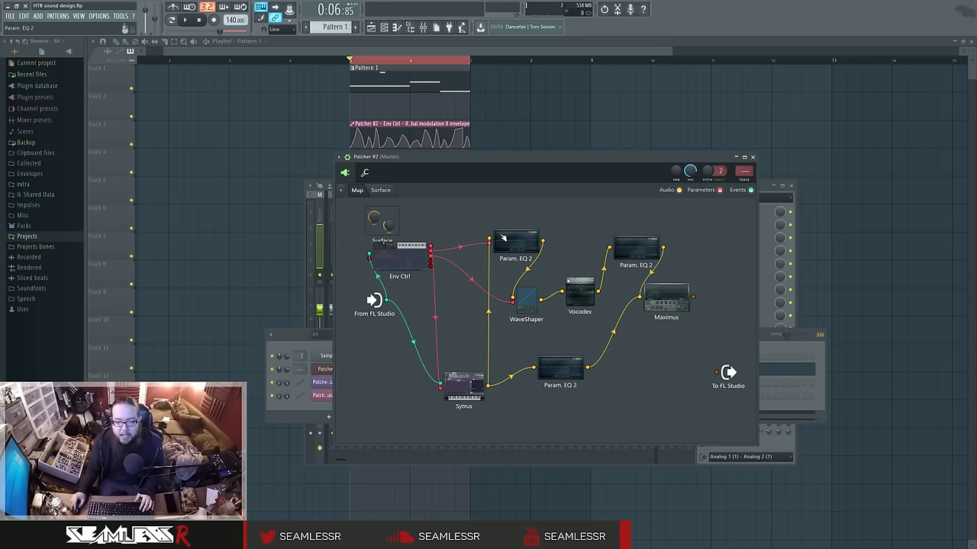
Connect WaveShaper's output to To FL Studio and audition it with the enlarged shaper curve editor.
left_click_drag(543, 303, 717, 372)
key("space")
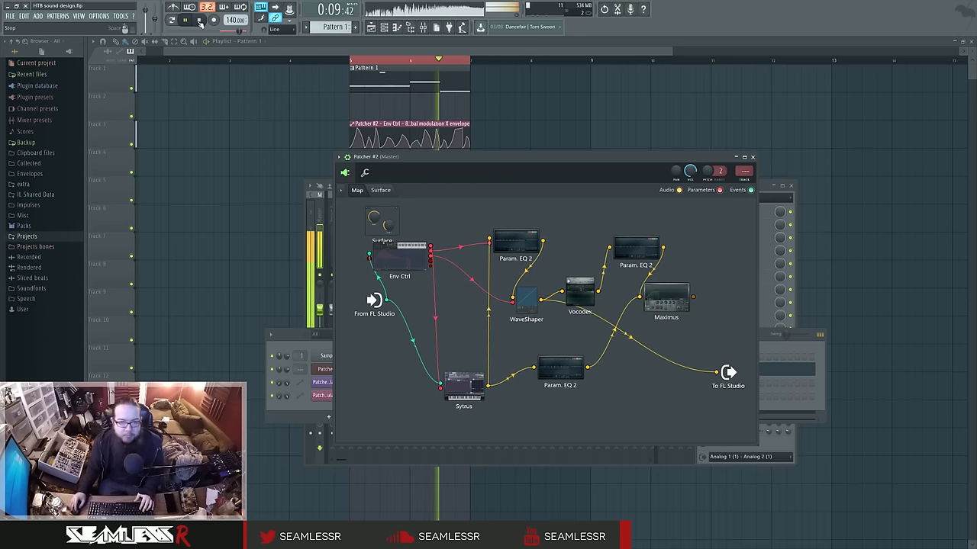
key("space")
left_click(526, 298)
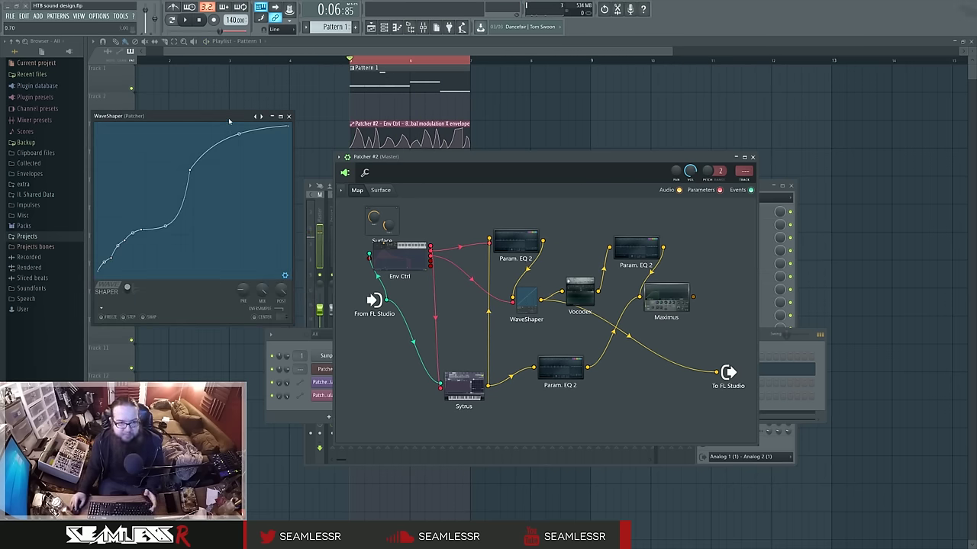
left_click(527, 299)
left_click_drag(538, 306, 726, 371)
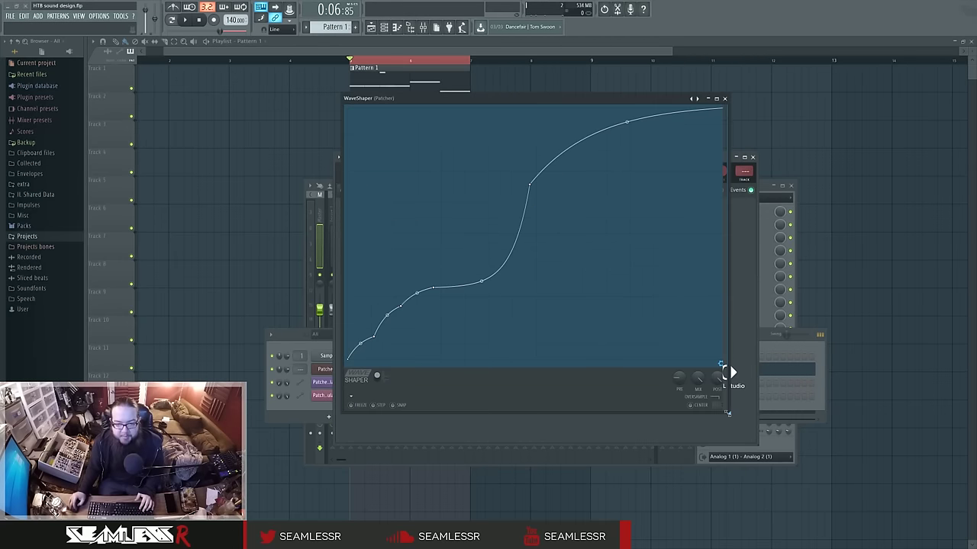
key("space")
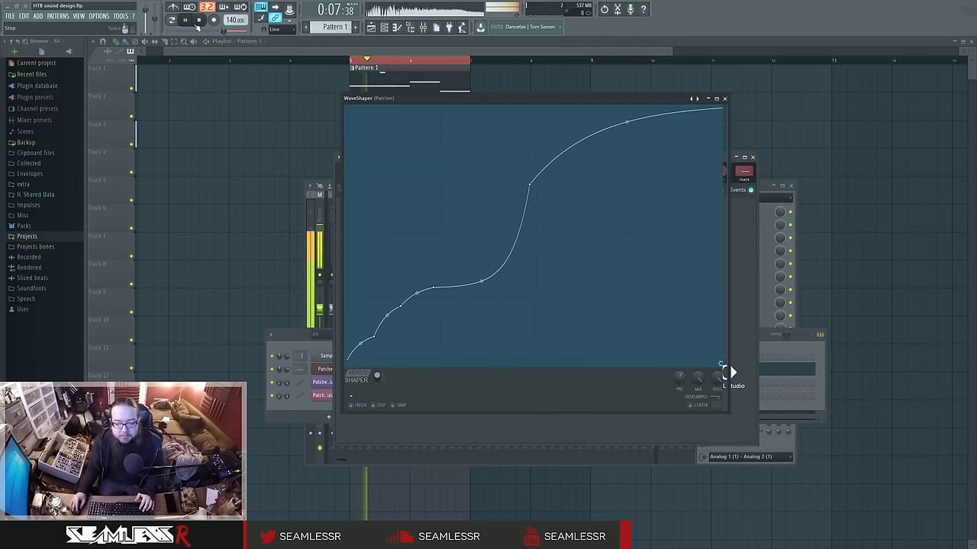
key("space")
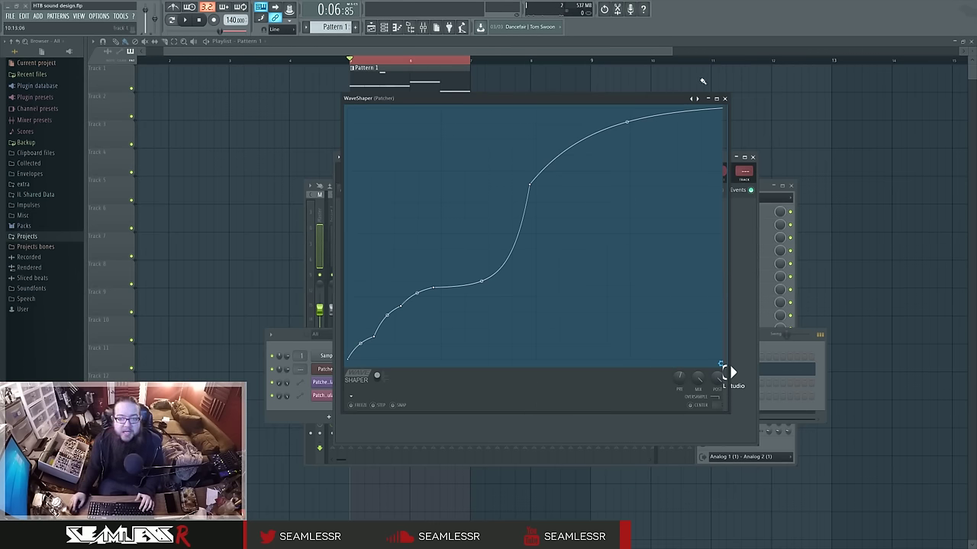
left_click(724, 99)
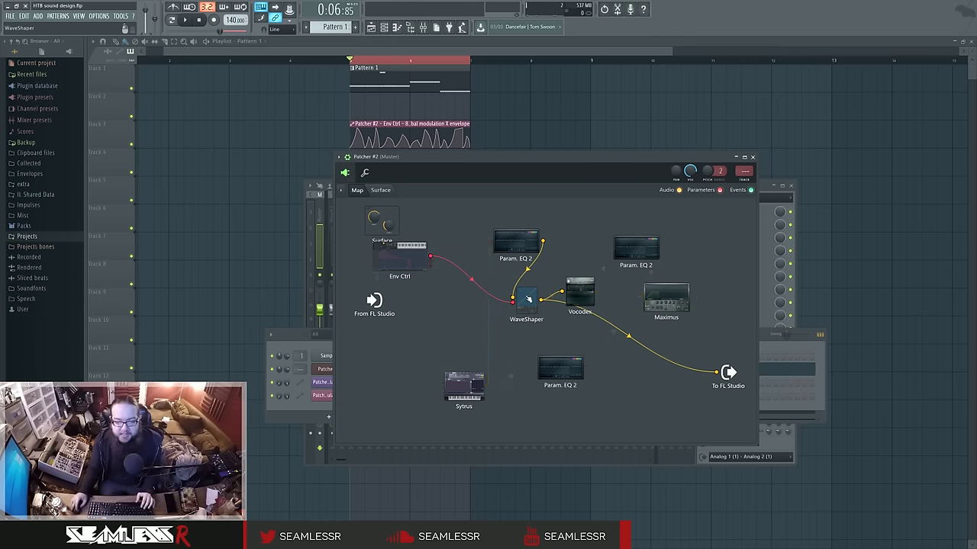
left_click(525, 298)
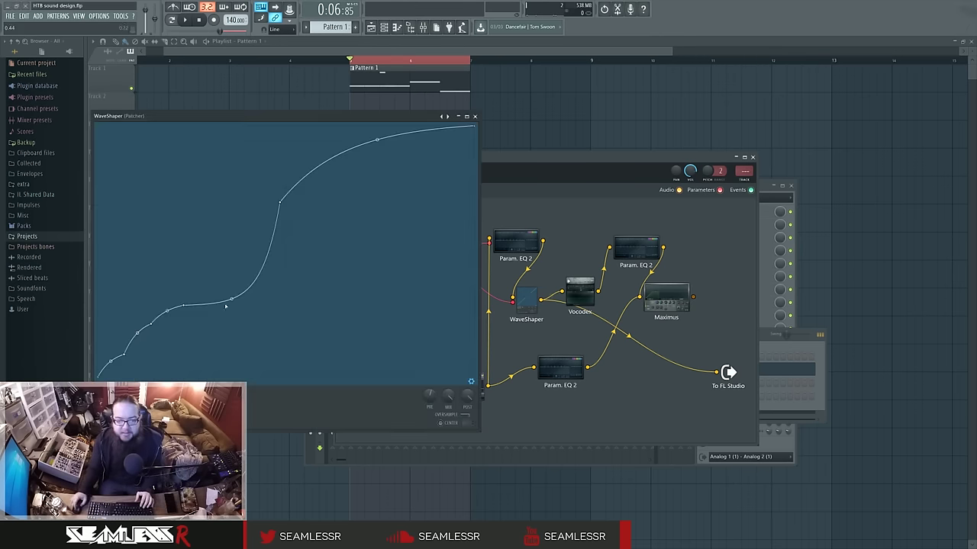
left_click(476, 116)
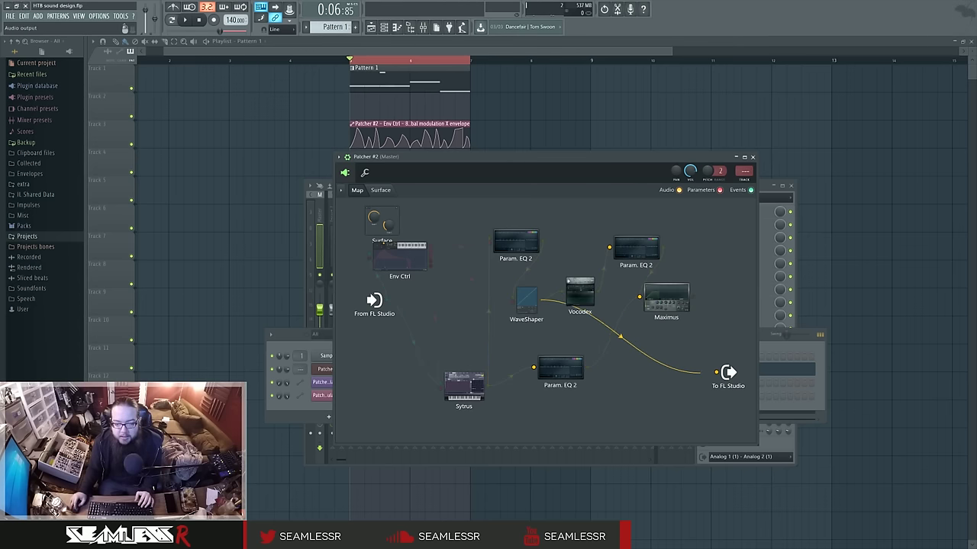
Audition the Vocodex, reposition its window, and set its envelope target to Band width.
double_click(580, 291)
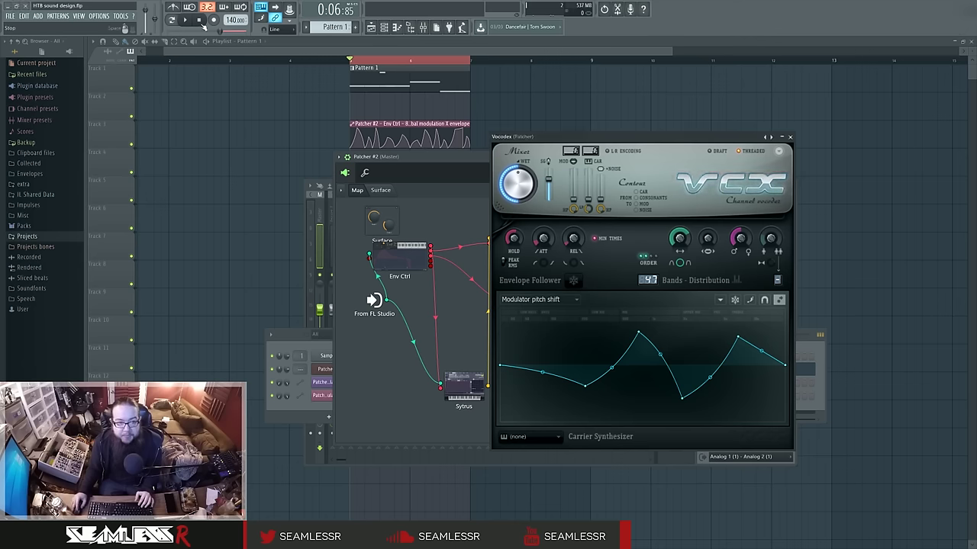
left_click(185, 20)
left_click(199, 20)
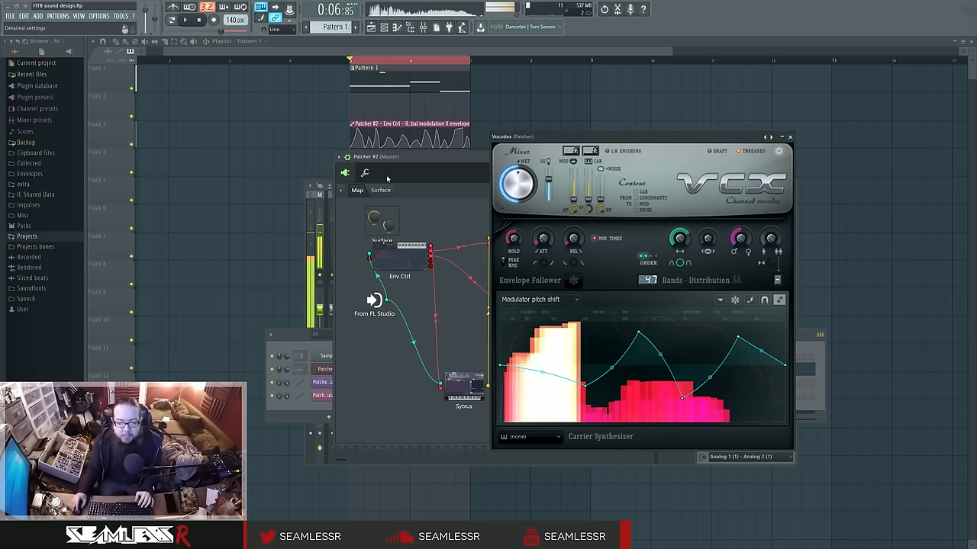
left_click_drag(630, 138, 709, 150)
left_click_drag(631, 150, 605, 132)
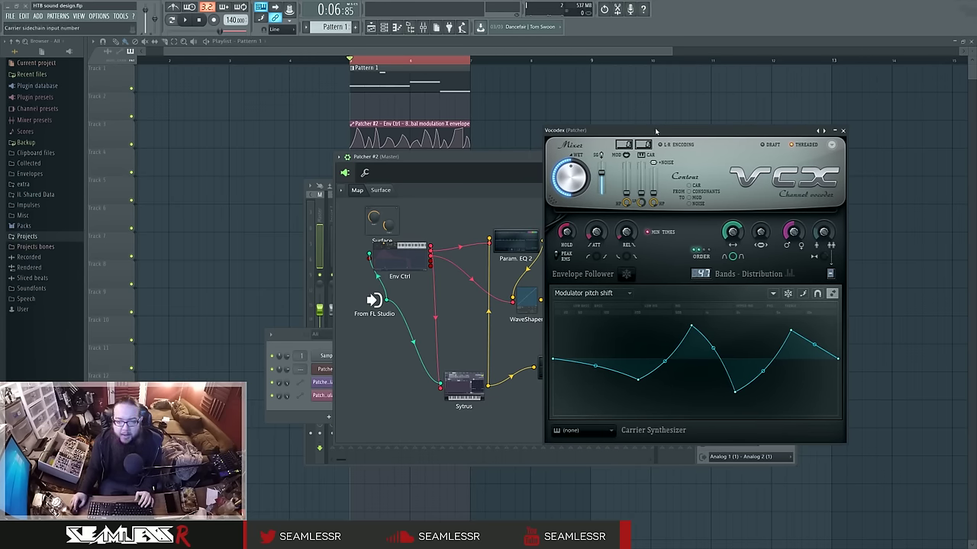
left_click_drag(711, 134, 690, 128)
left_click(594, 288)
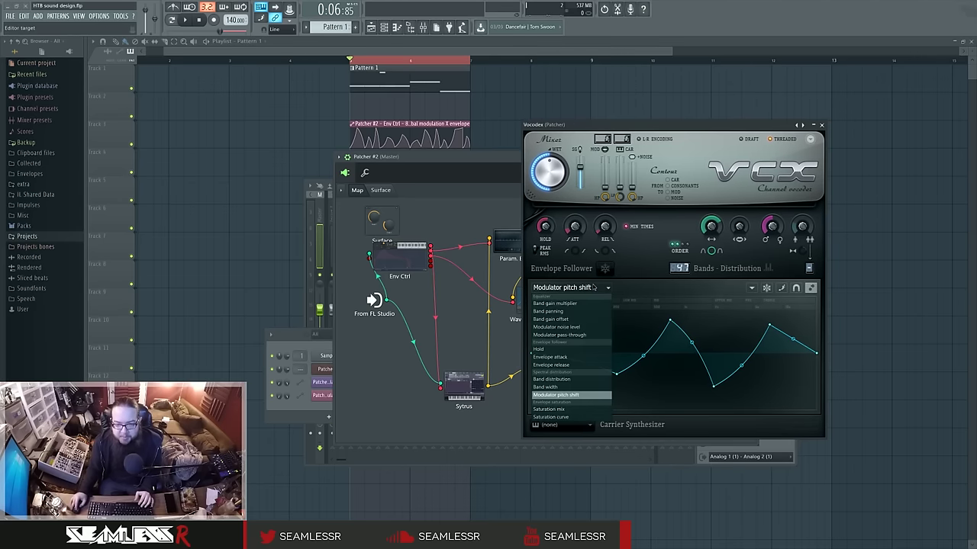
left_click(553, 387)
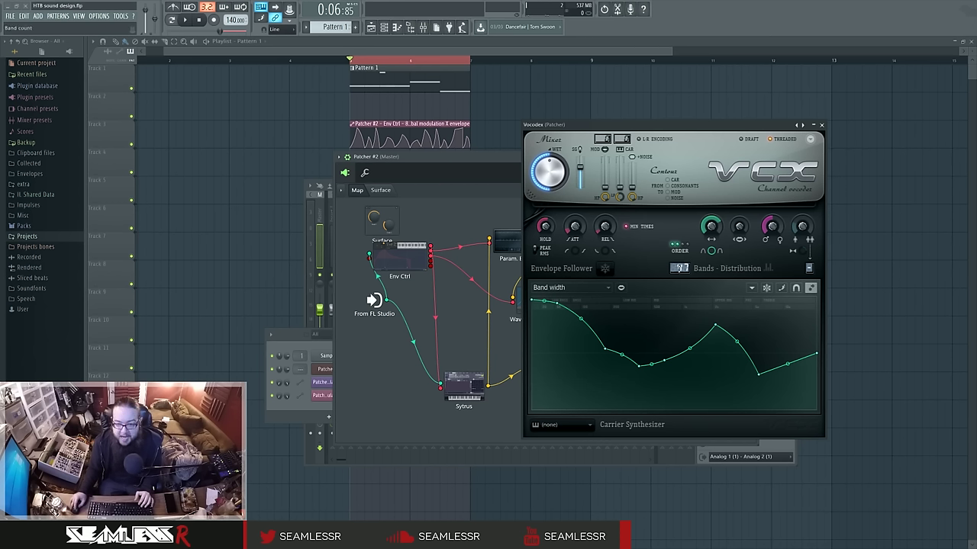
left_click(593, 289)
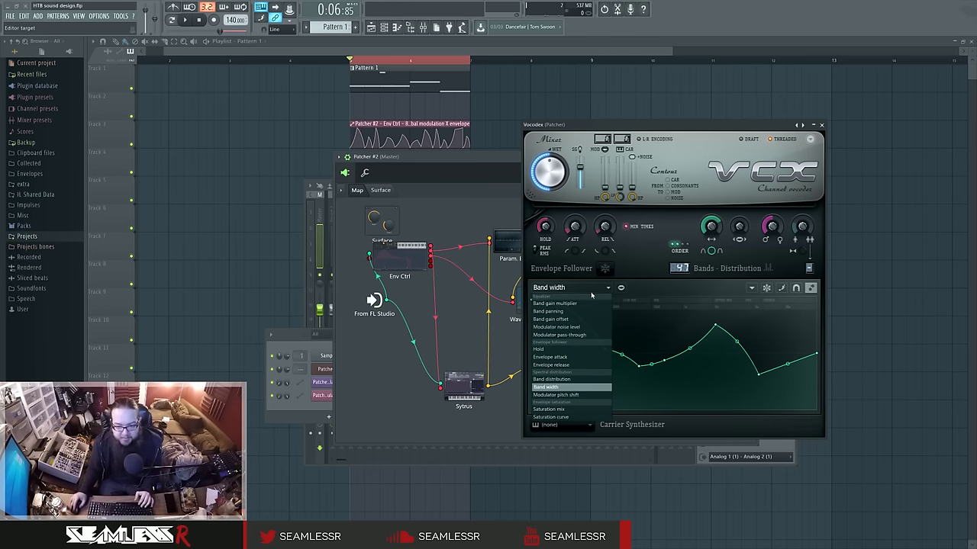
left_click(589, 380)
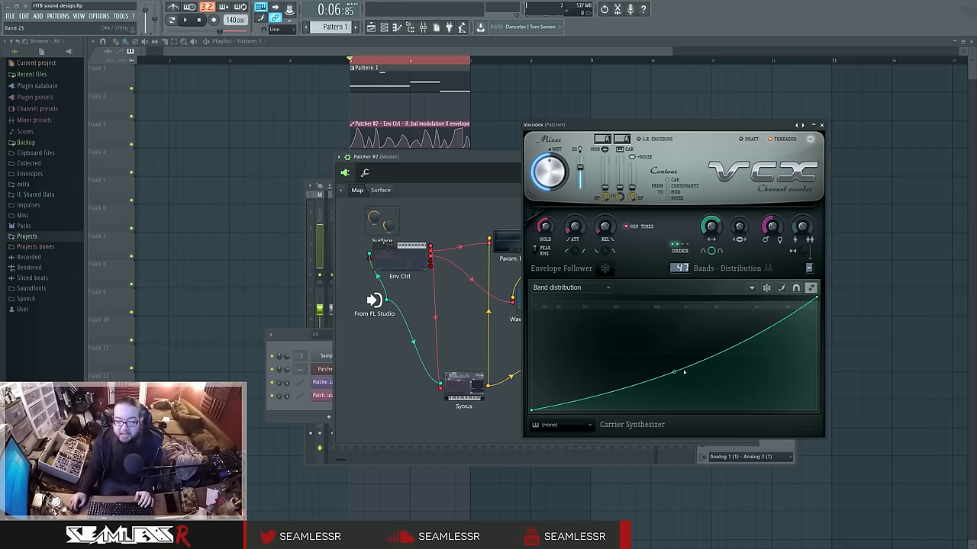
left_click(551, 288)
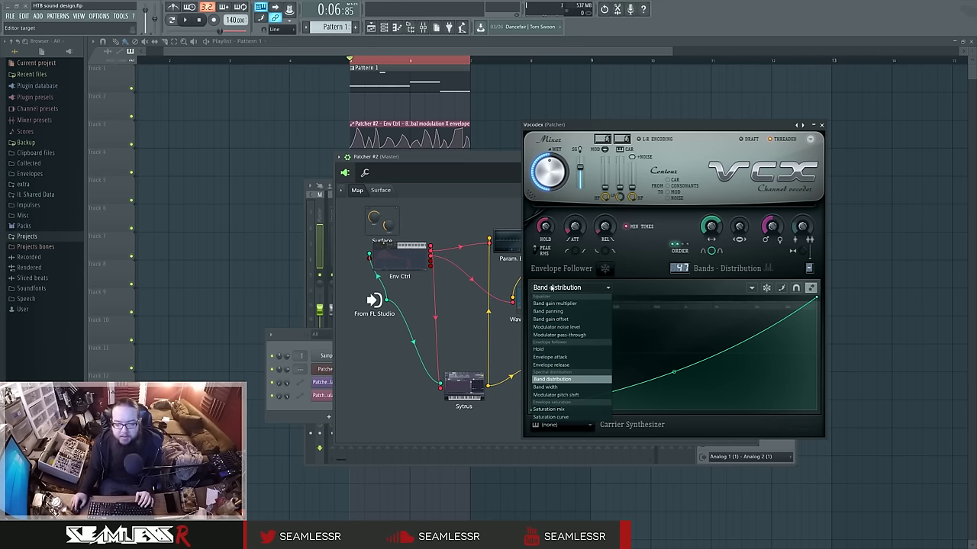
left_click(547, 386)
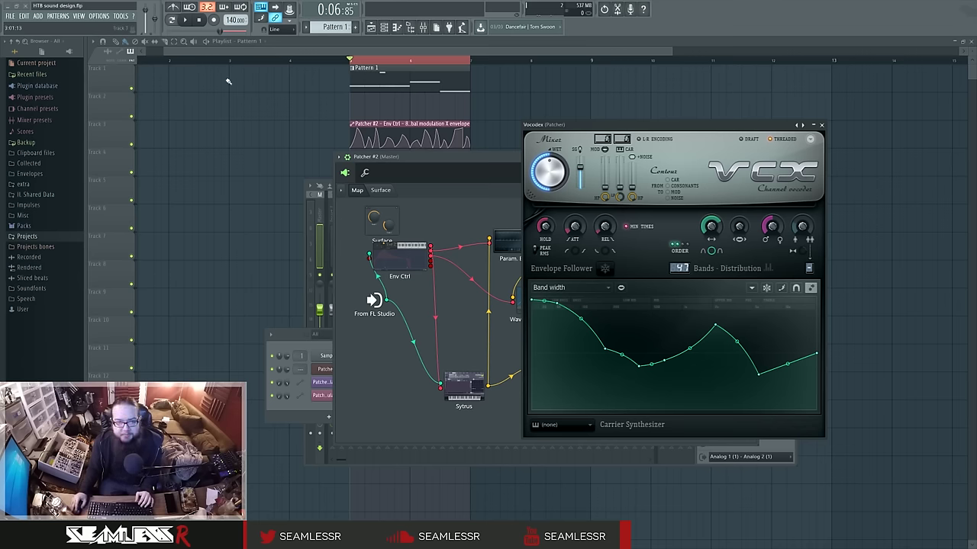
Shift the Band width curve toward higher bands during playback, then display the Modulator pitch shift curve.
key("space")
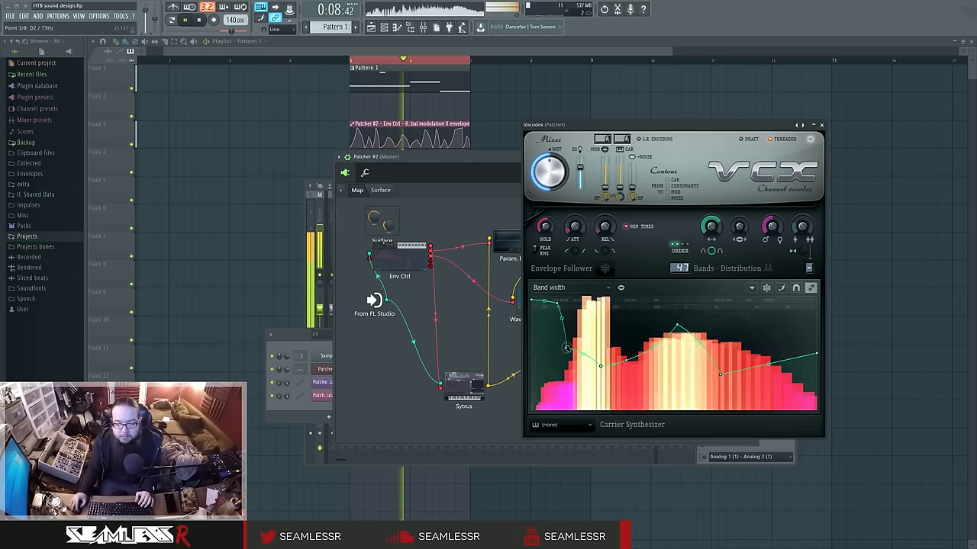
left_click_drag(606, 349, 641, 370)
left_click(597, 294)
left_click(584, 373)
key("space")
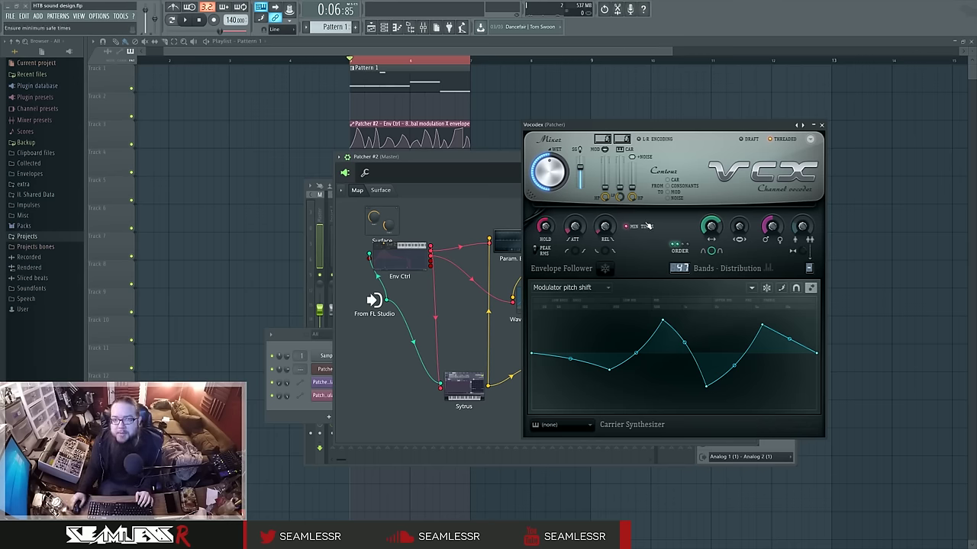
mouse_move(584, 125)
left_mouse_down()
mouse_move(601, 128)
mouse_move(581, 128)
left_mouse_up()
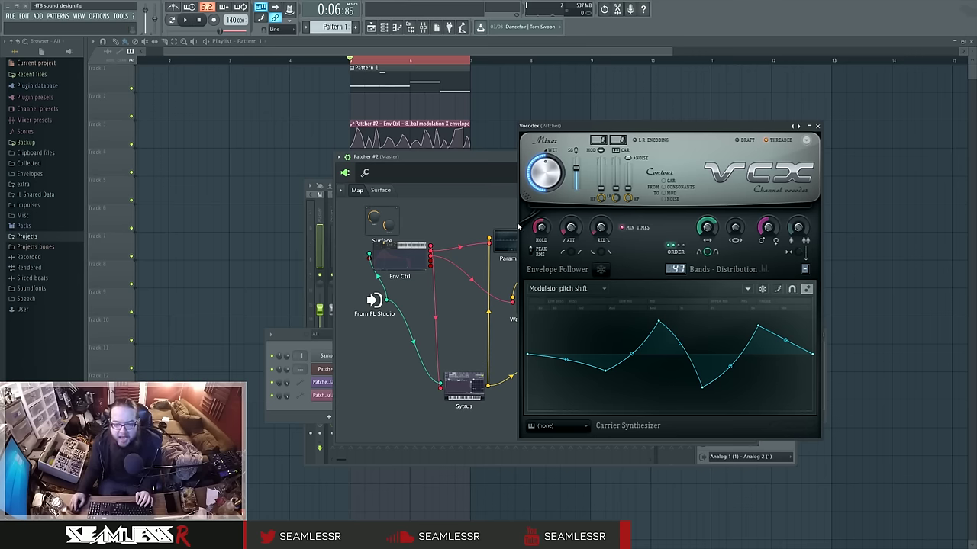
Show the Band gain multiplier curve in the Vocodex graph and audition the vocoder.
left_click(603, 288)
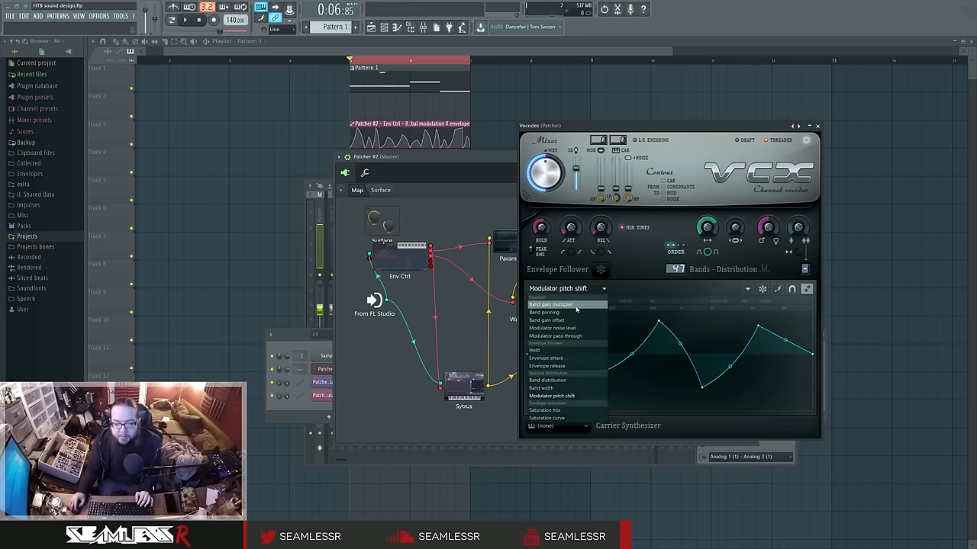
left_click(564, 305)
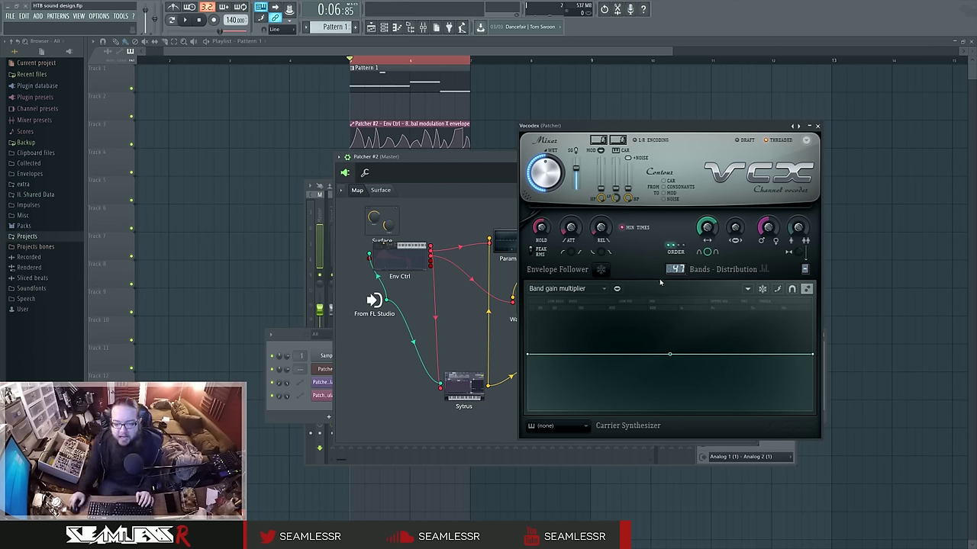
left_click(580, 288)
left_click(565, 301)
left_click(185, 20)
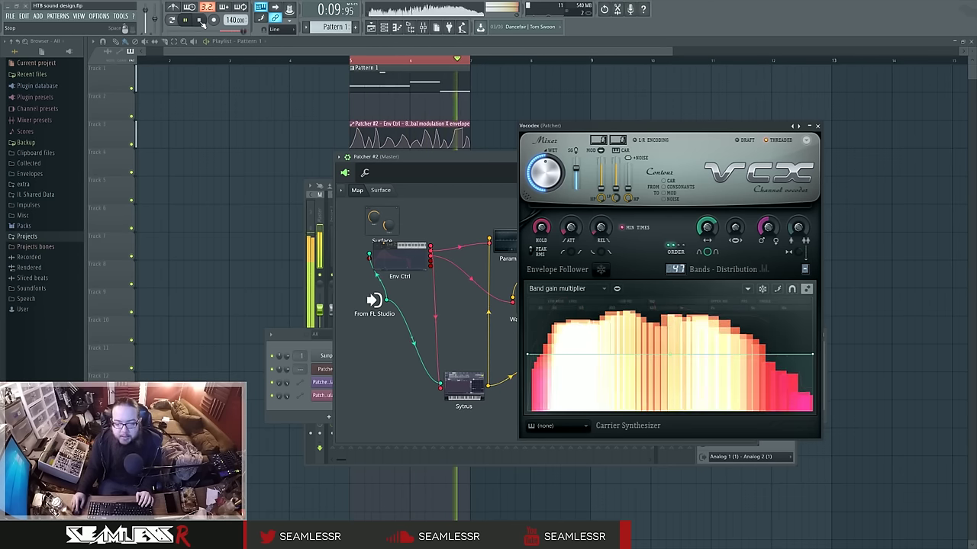
left_click(200, 20)
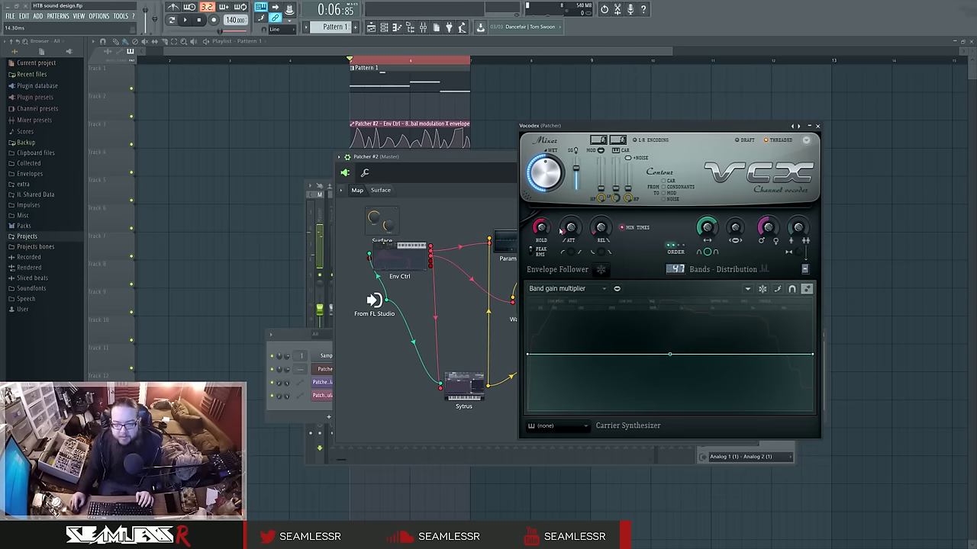
Switch the Vocodex graph to display the Envelope release curve.
left_click(568, 288)
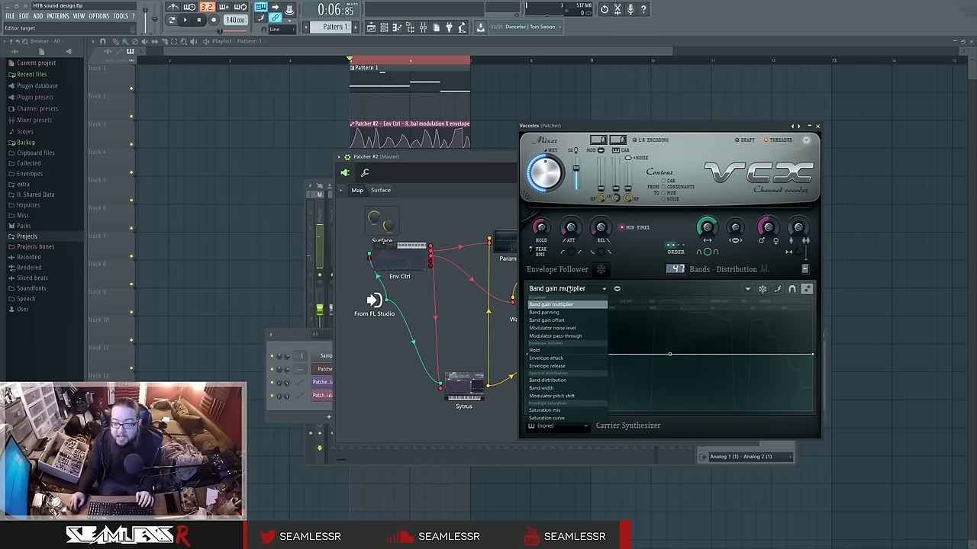
left_click(571, 366)
left_click(564, 290)
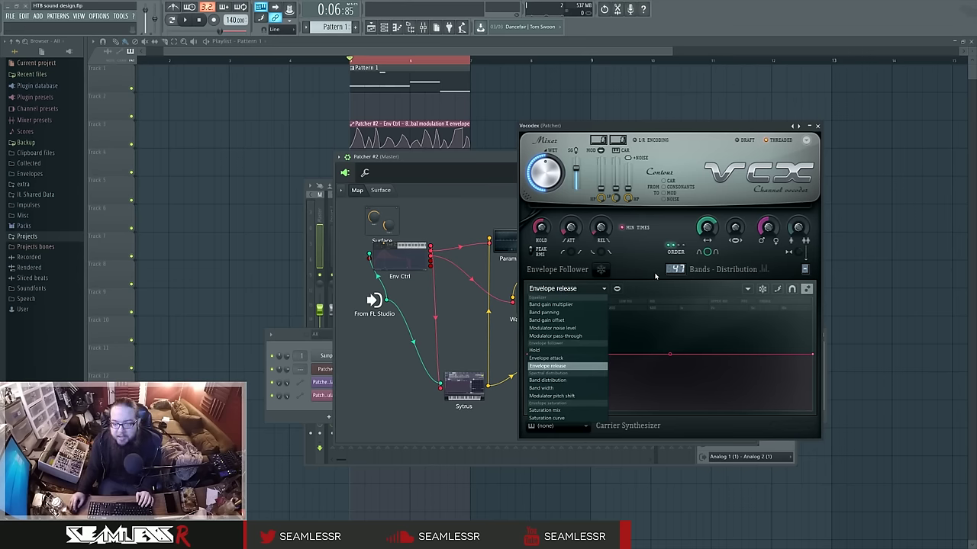
left_click(565, 290)
Close Vocodex, open the upper Param. EQ 2 settings and audition the EQ.
left_click(816, 126)
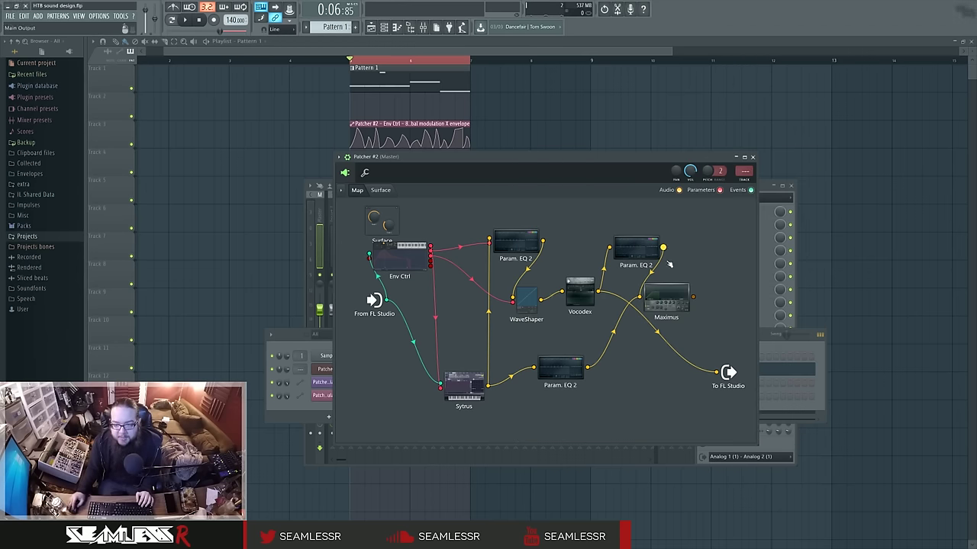
left_click(636, 257)
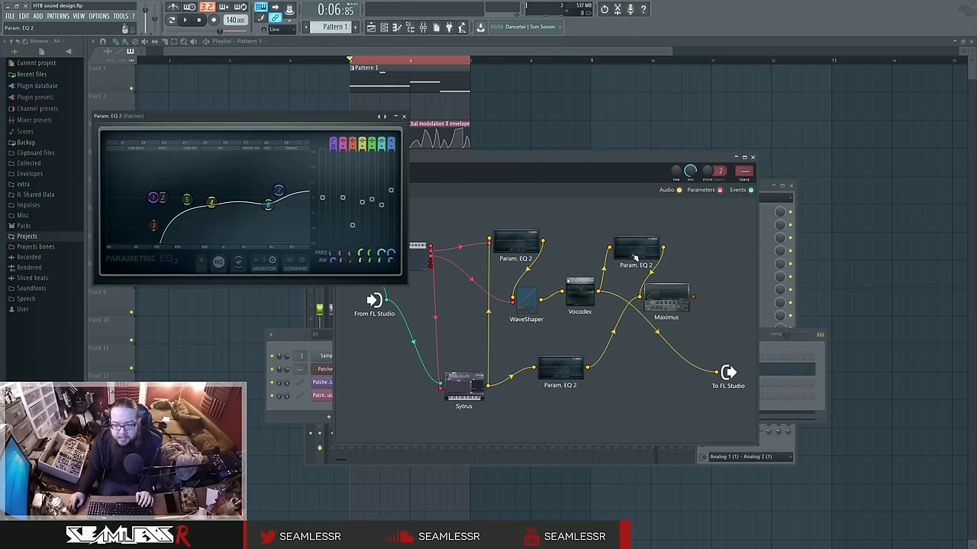
left_click_drag(666, 301, 666, 300)
left_click(185, 20)
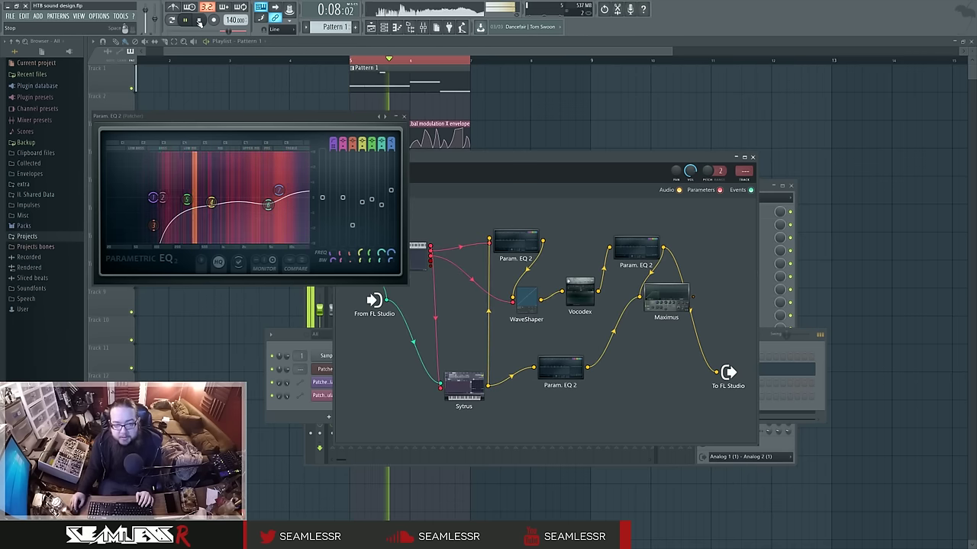
left_click(198, 20)
Highlight the lower Param. EQ 2 chain and move the Param. EQ 2 window right and down.
right_click(726, 361)
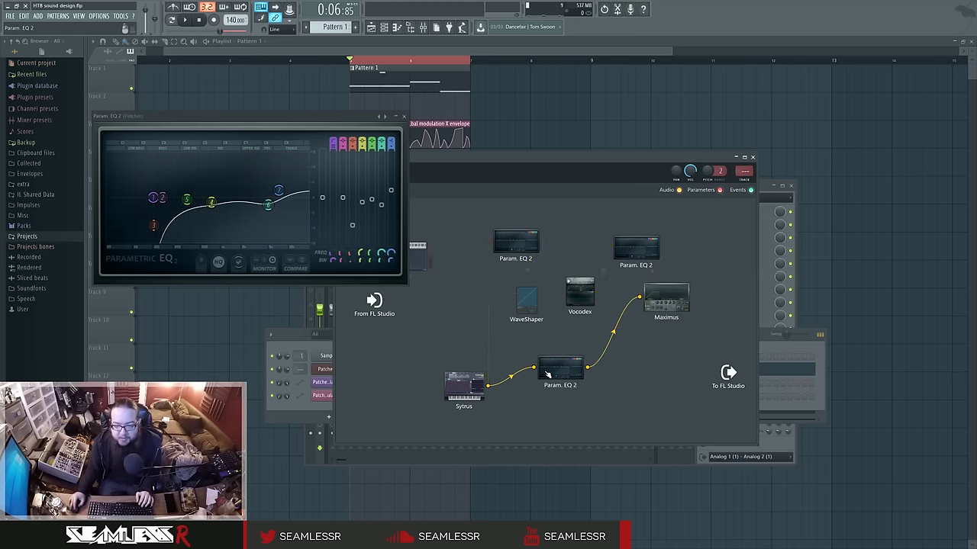
left_click(516, 242)
left_click_drag(278, 120, 626, 128)
left_click_drag(507, 124, 685, 148)
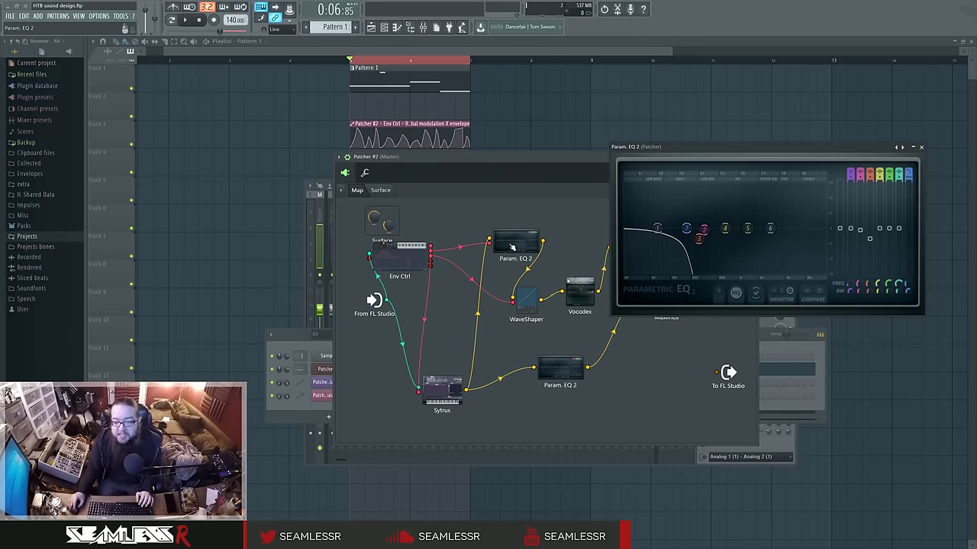
left_click(519, 249)
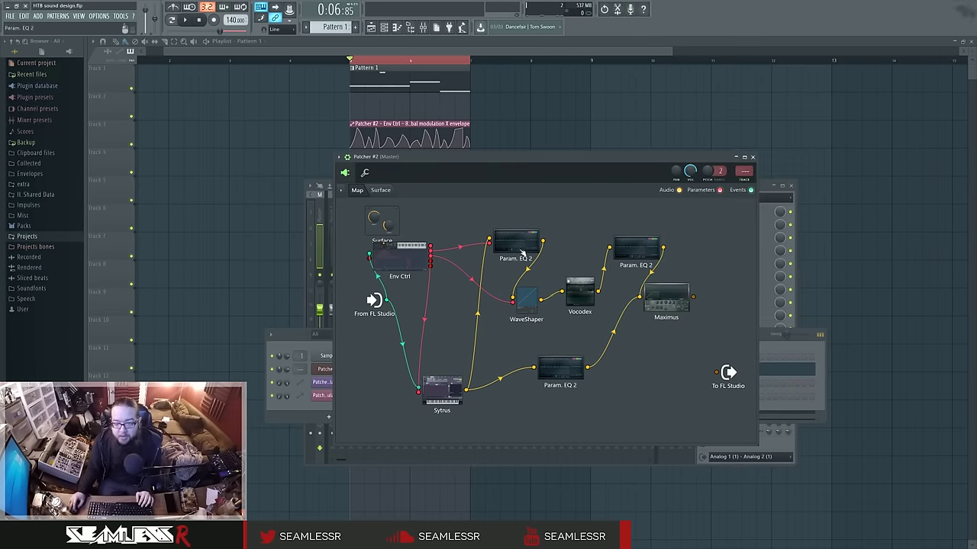
left_click(521, 252)
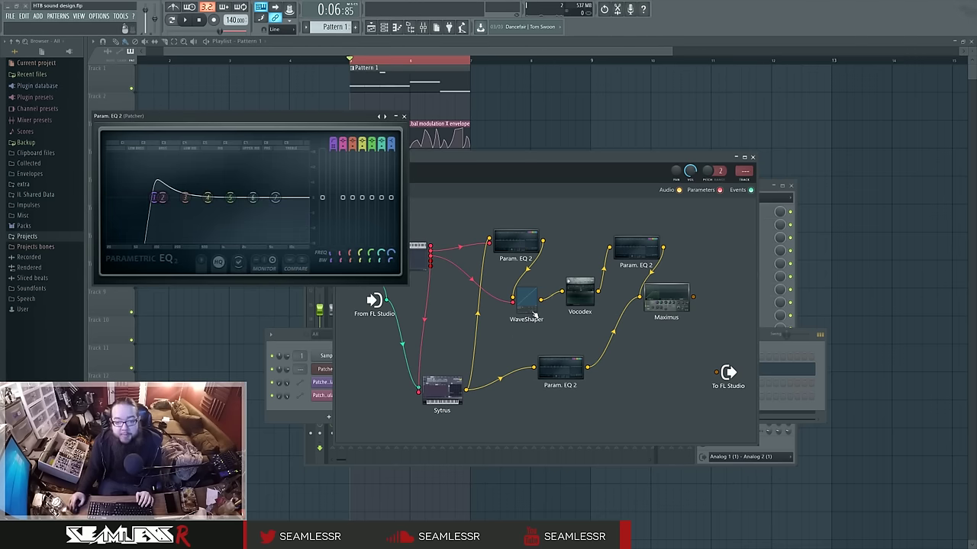
Nudge the WaveShaper, Vocodex and lower Param. EQ 2 nodes and view the lower EQ's low-pass settings.
left_click_drag(540, 308, 541, 305)
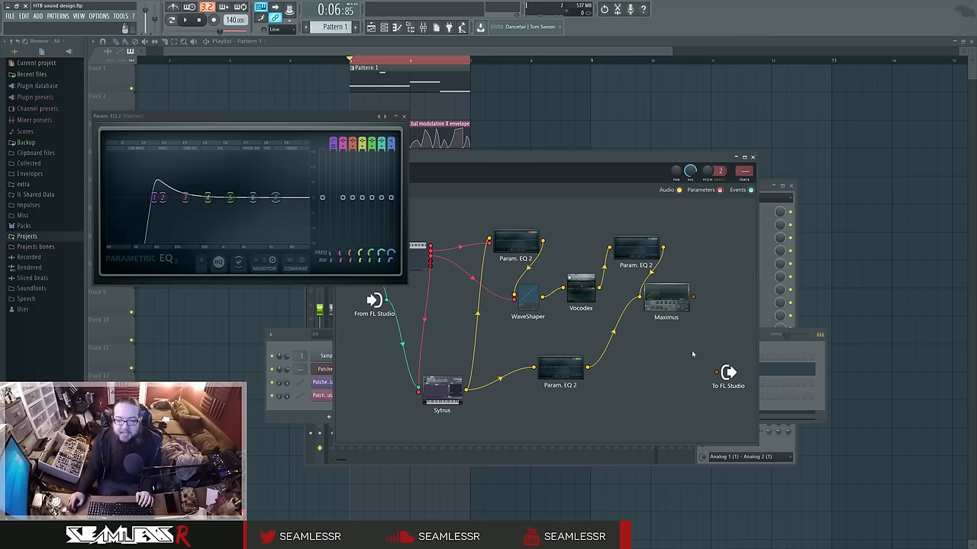
left_click_drag(562, 369, 560, 371)
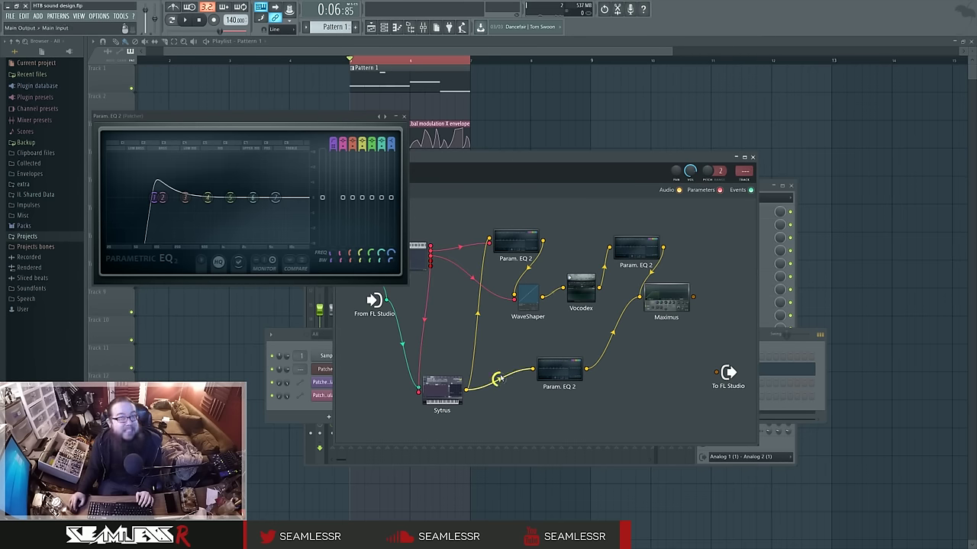
left_click(561, 371)
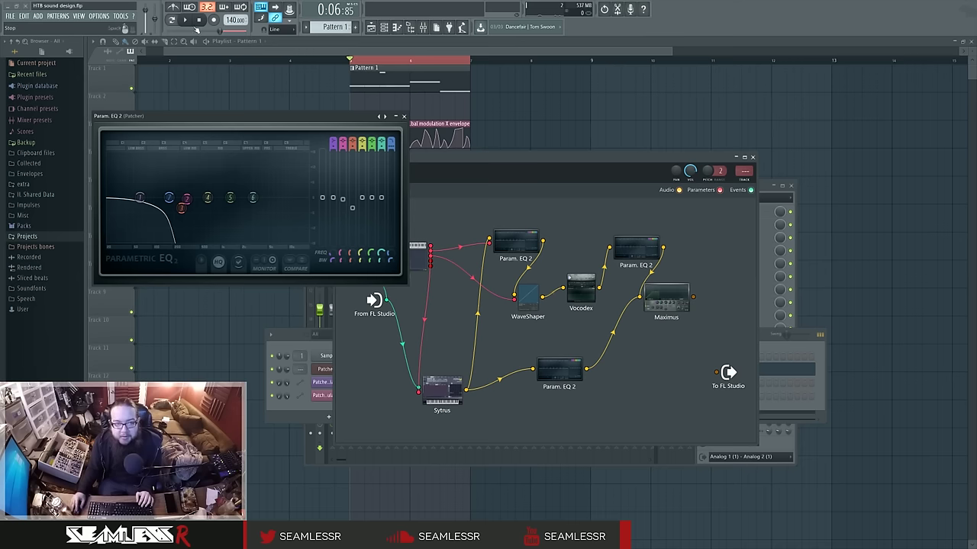
Cable Maximus output into To FL Studio during playback, then open Maximus's settings.
key("space")
left_click_drag(693, 297, 717, 372)
left_click_drag(662, 248, 650, 279)
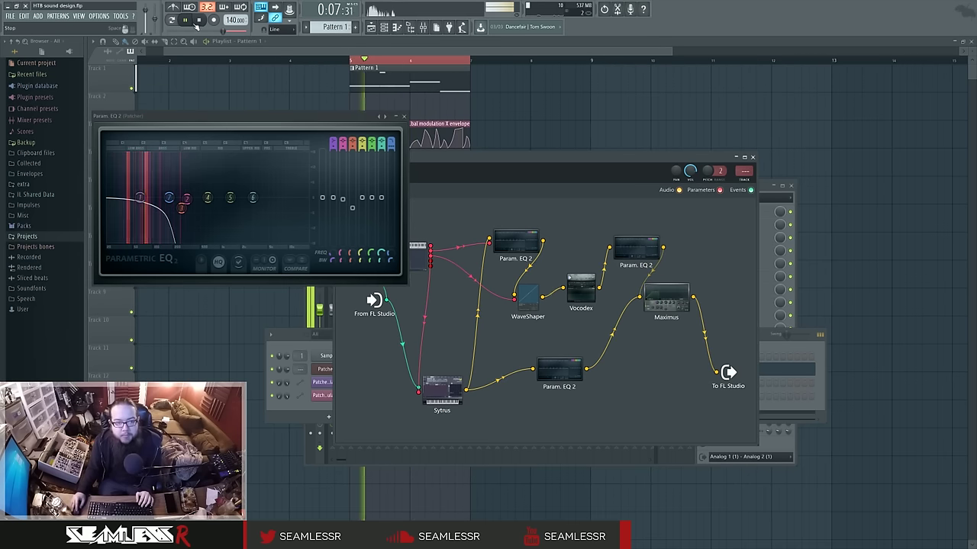
left_click(198, 21)
left_click(666, 299)
left_click_drag(282, 131, 458, 154)
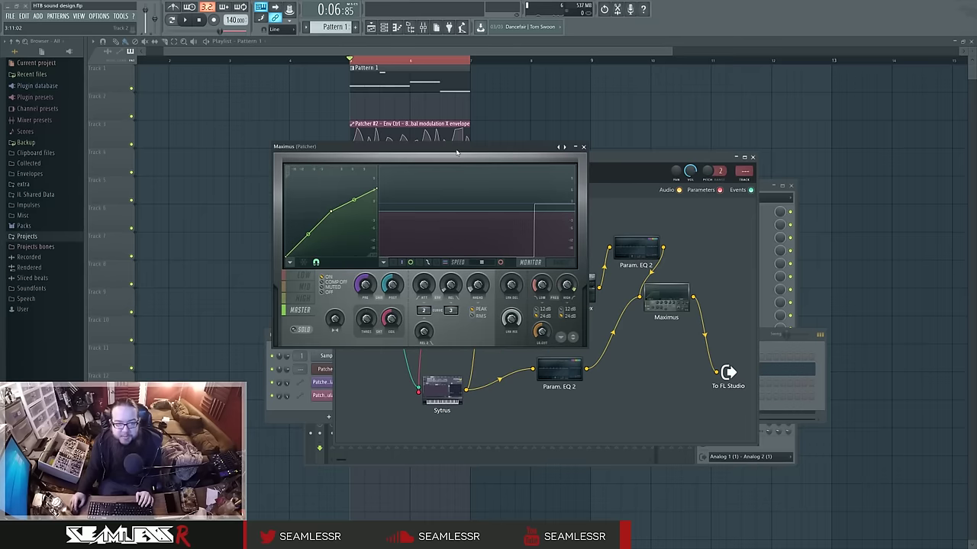
left_click(304, 298)
left_click(305, 309)
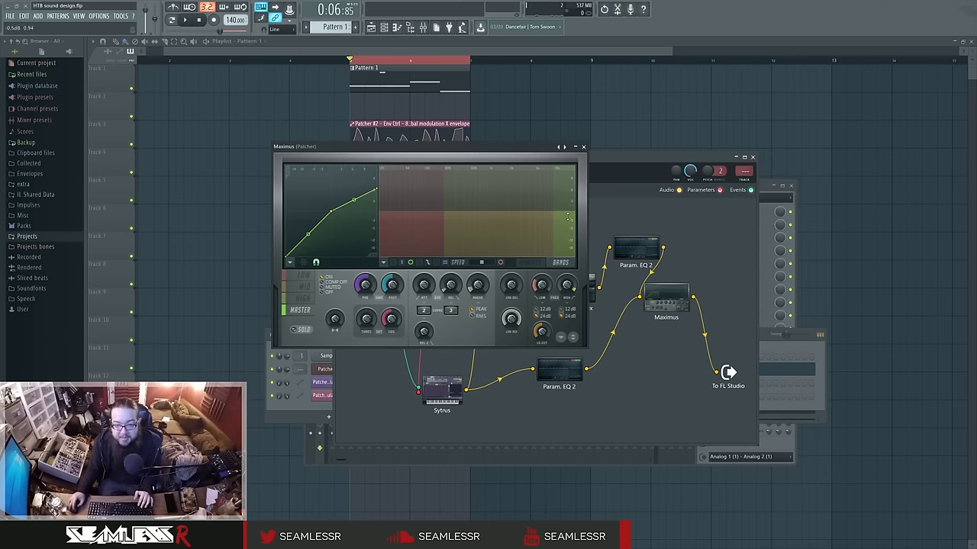
left_click(545, 206)
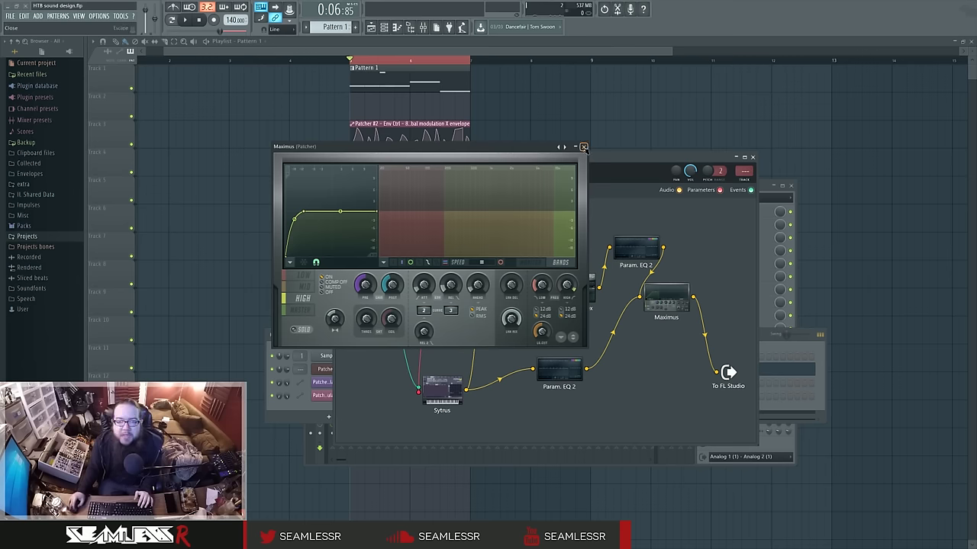
left_click(582, 147)
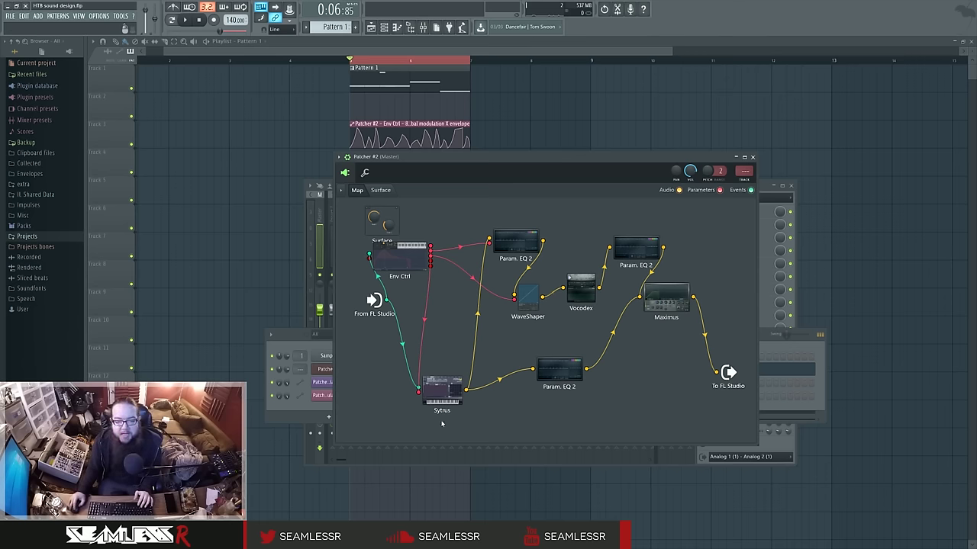
Open Sytrus on its MAIN page, reposition its window, and play the pattern once.
left_click(448, 390)
left_click(443, 236)
left_click_drag(567, 222, 478, 221)
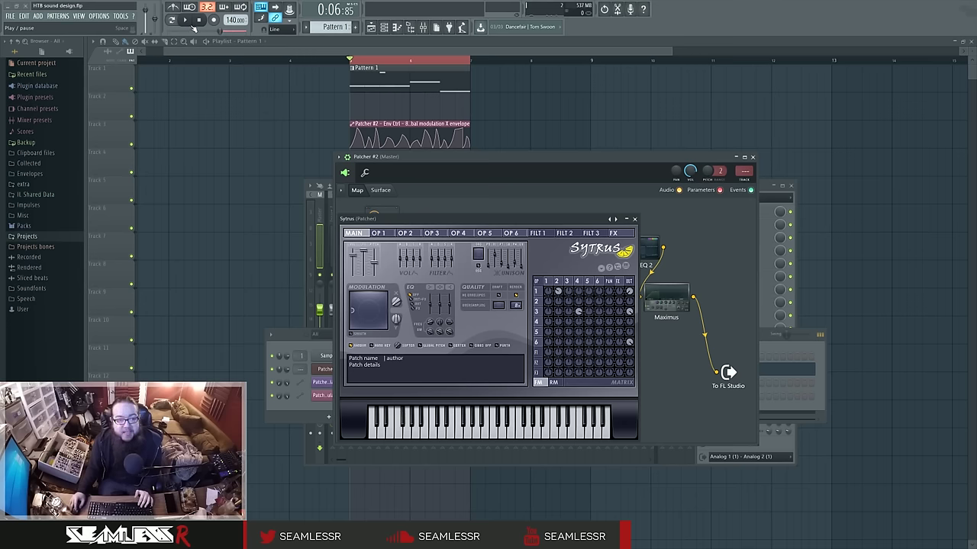
left_click(185, 21)
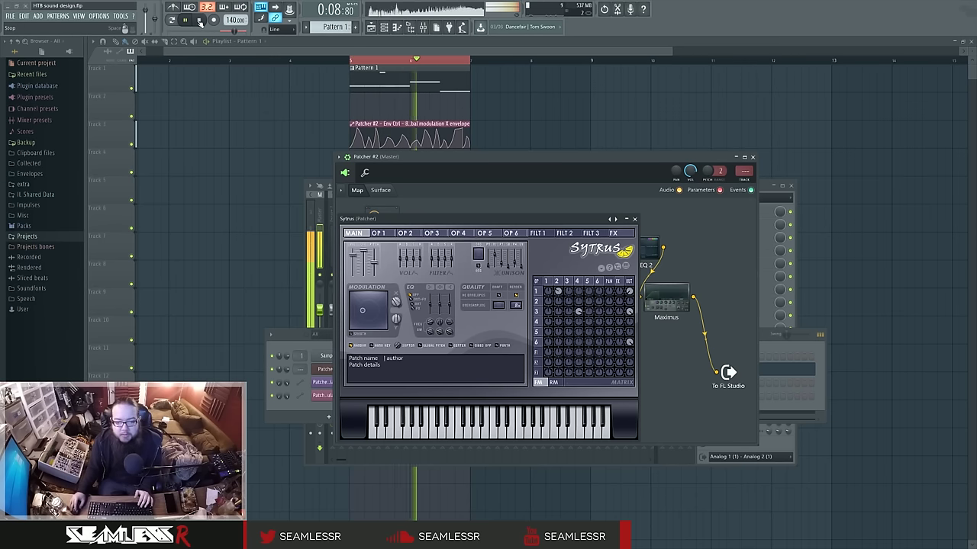
left_click(199, 20)
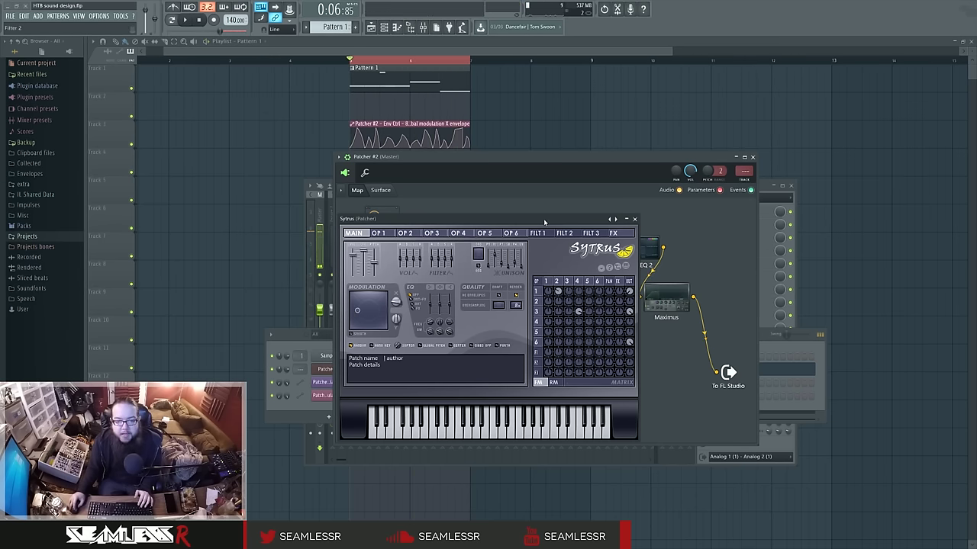
left_click_drag(546, 222, 588, 218)
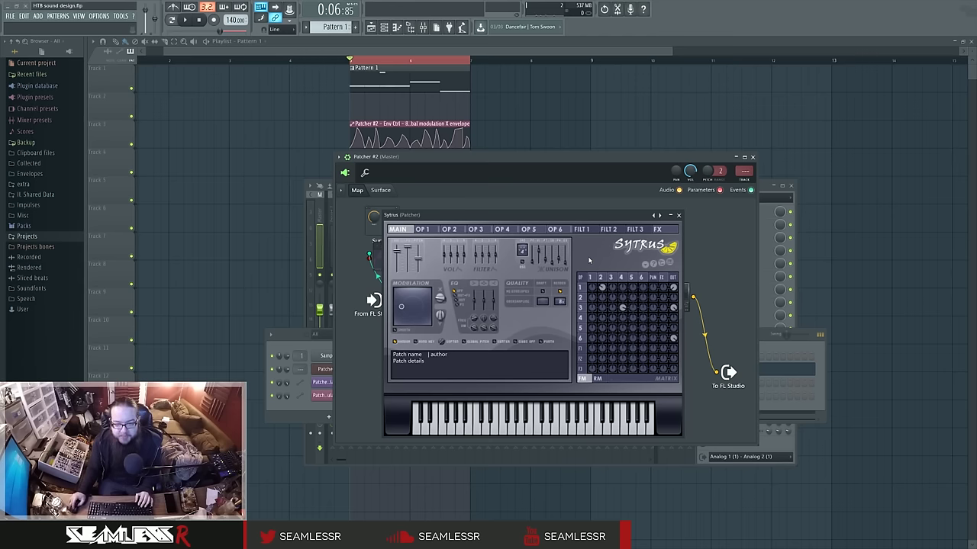
Inspect operator 3's settings in Sytrus, then return to the main page.
left_click(610, 277)
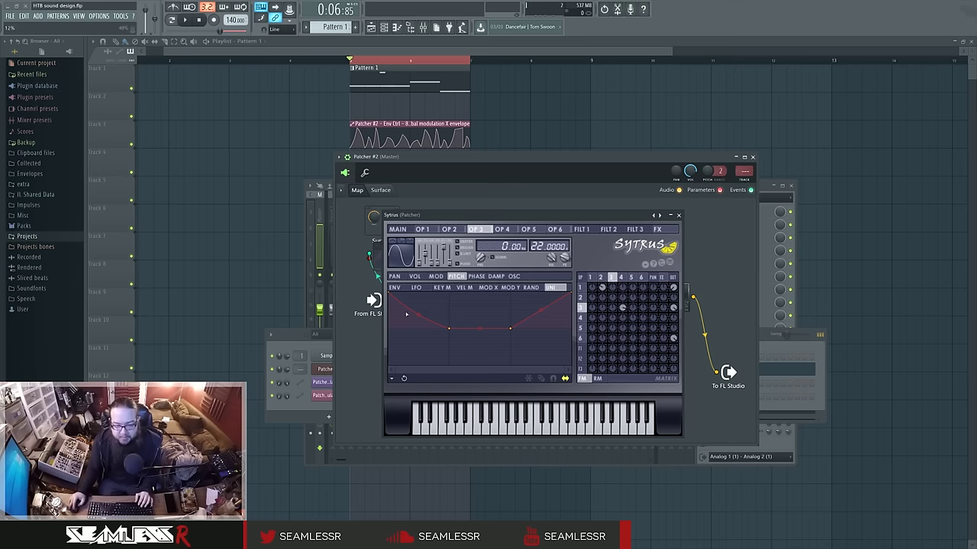
left_click(567, 284)
left_click(612, 279)
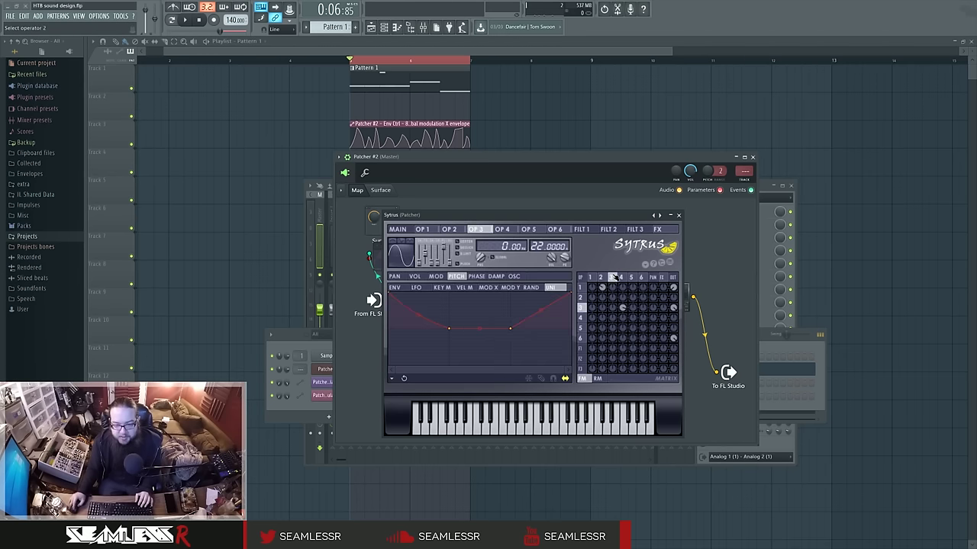
left_click(397, 229)
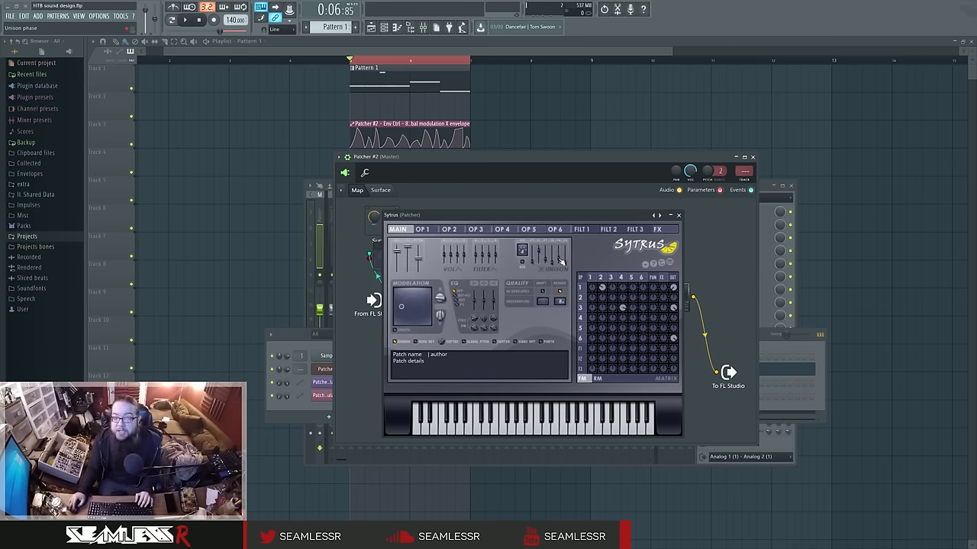
Audition the bass pattern several times, shifting the Sytrus window slightly left.
left_click(185, 20)
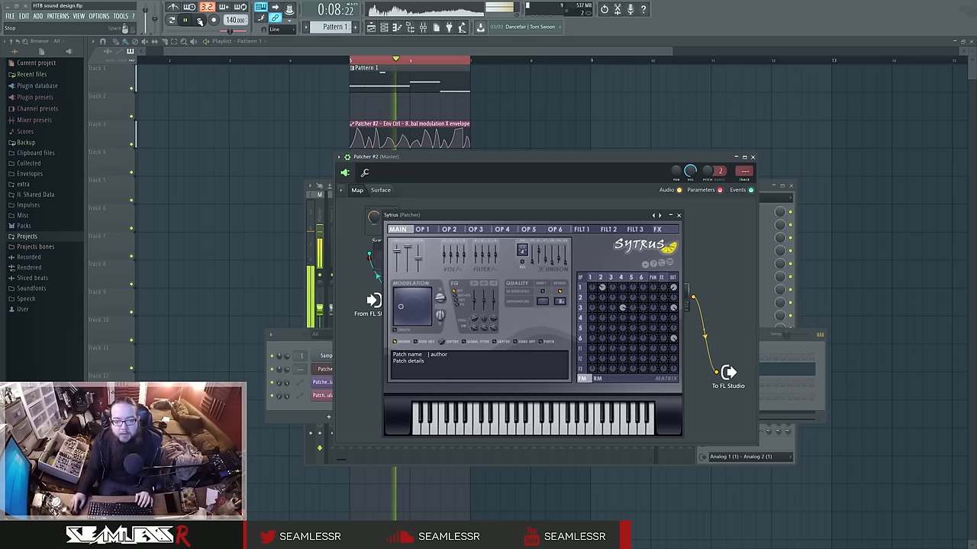
left_click(200, 21)
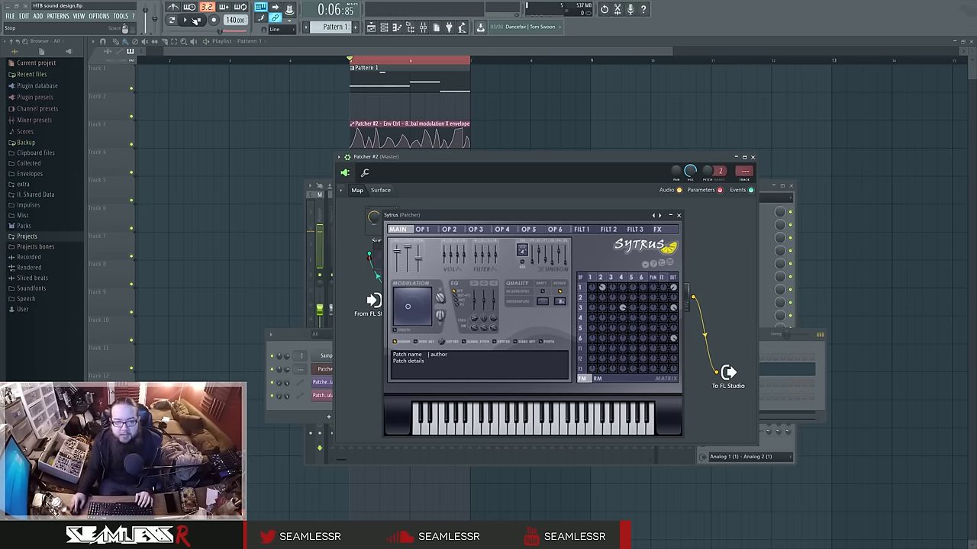
left_click(187, 19)
key("space")
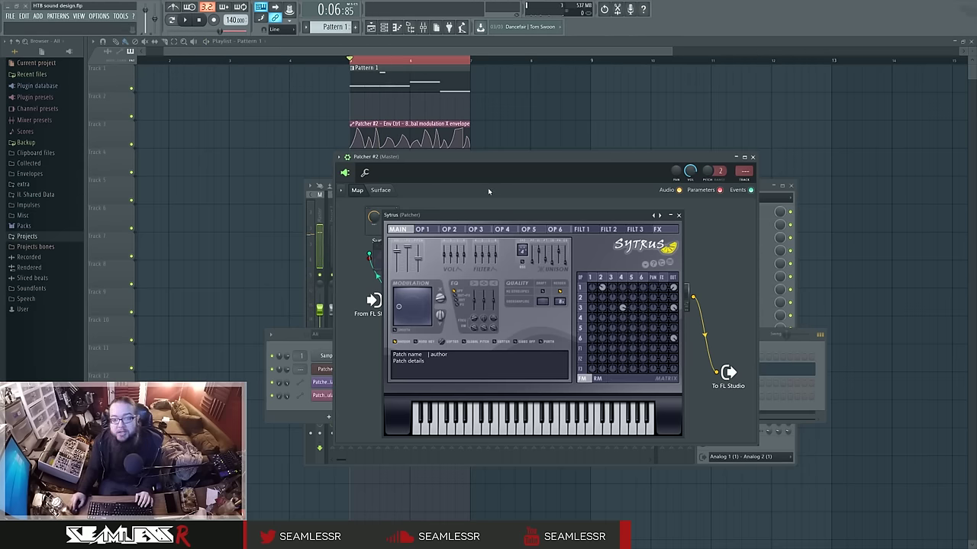
left_click_drag(499, 217, 476, 215)
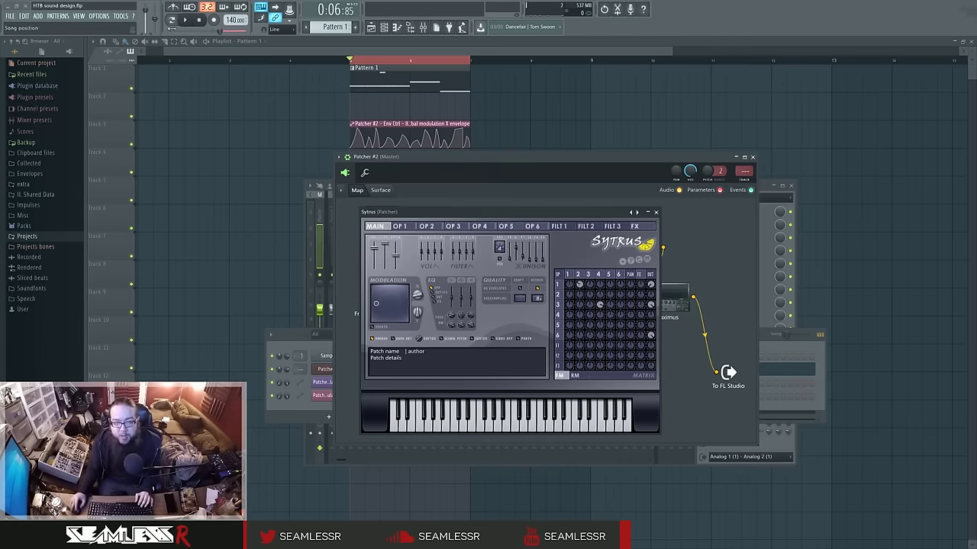
left_click(185, 19)
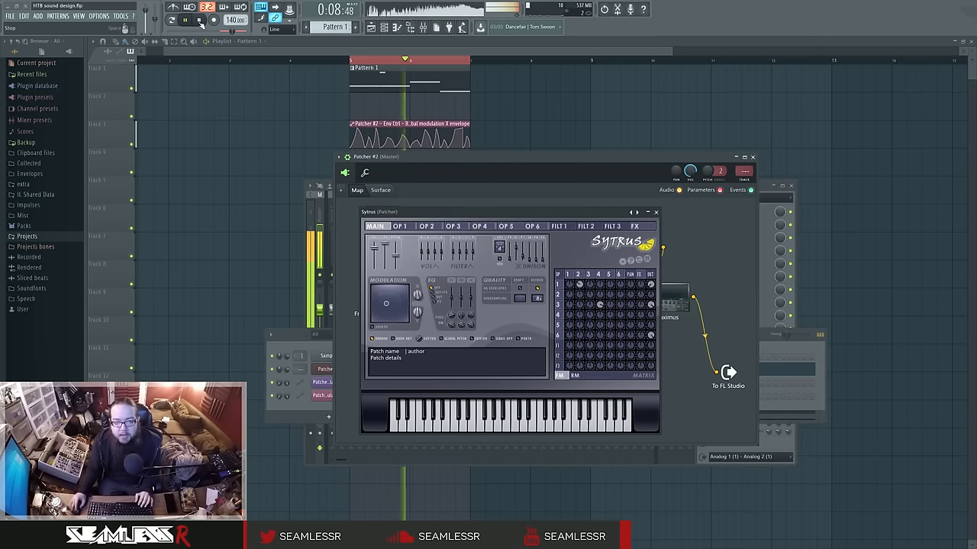
left_click(200, 21)
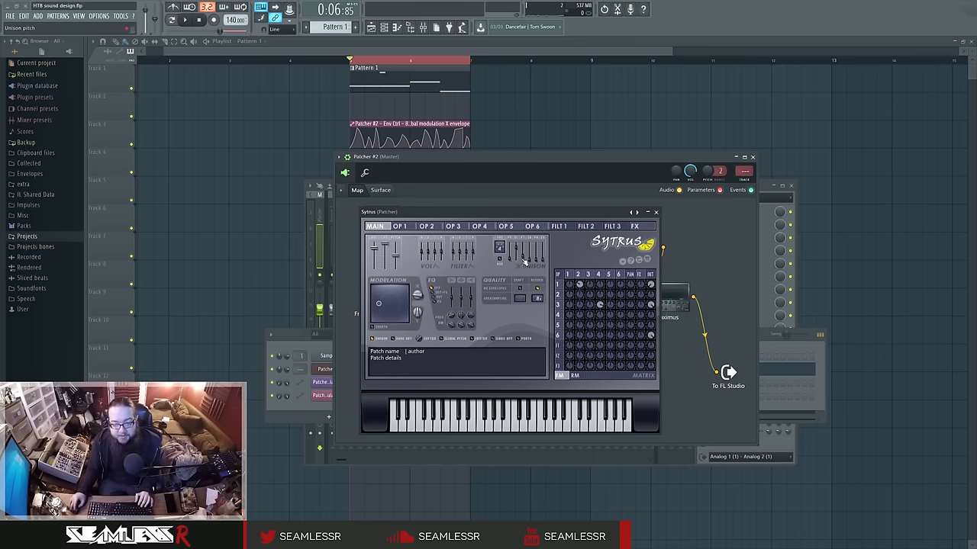
left_click(185, 21)
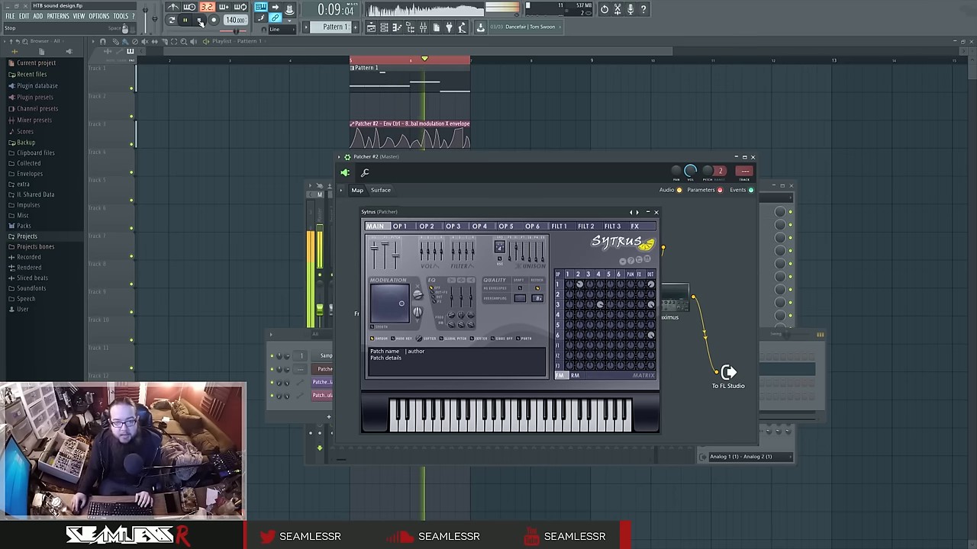
left_click(200, 20)
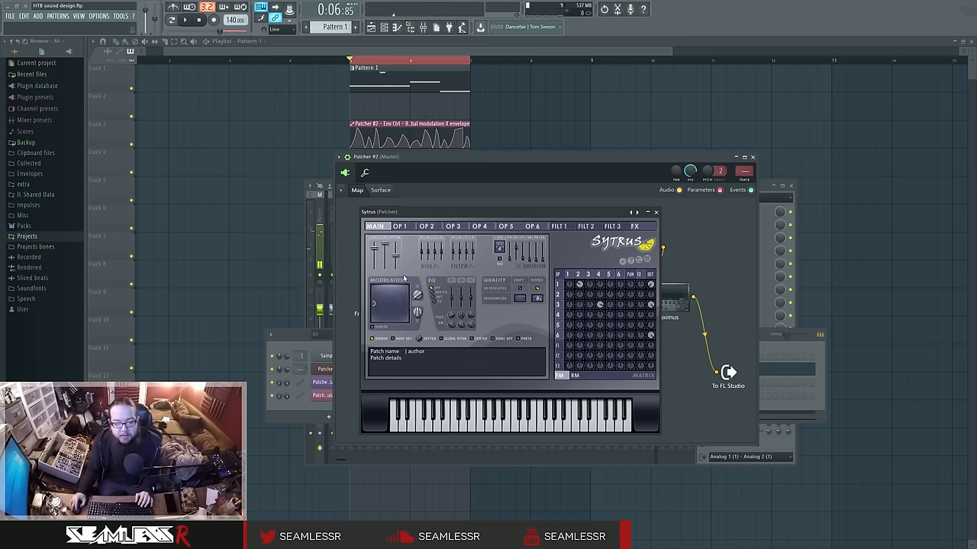
Play G2 on Sytrus and set the Unison slider to 26%.
left_click(406, 427)
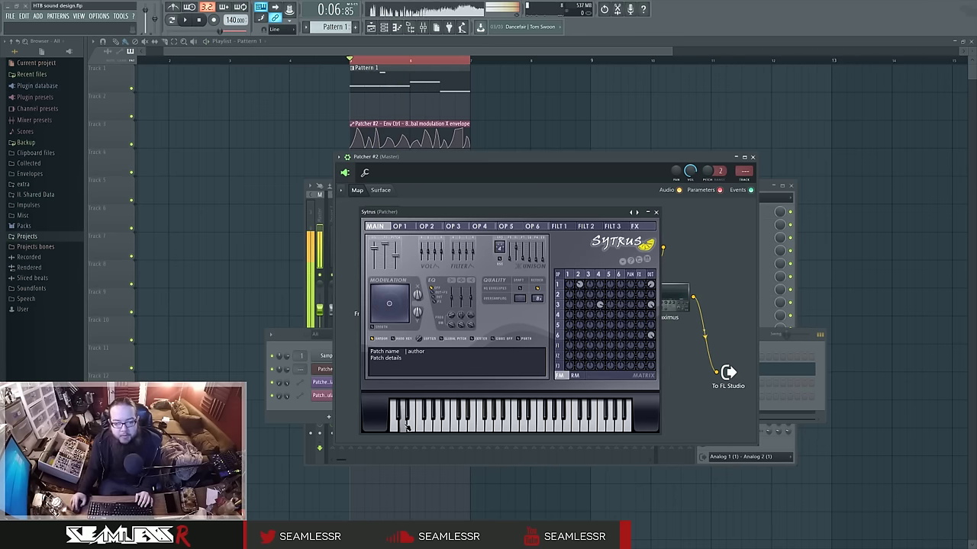
left_click(407, 427)
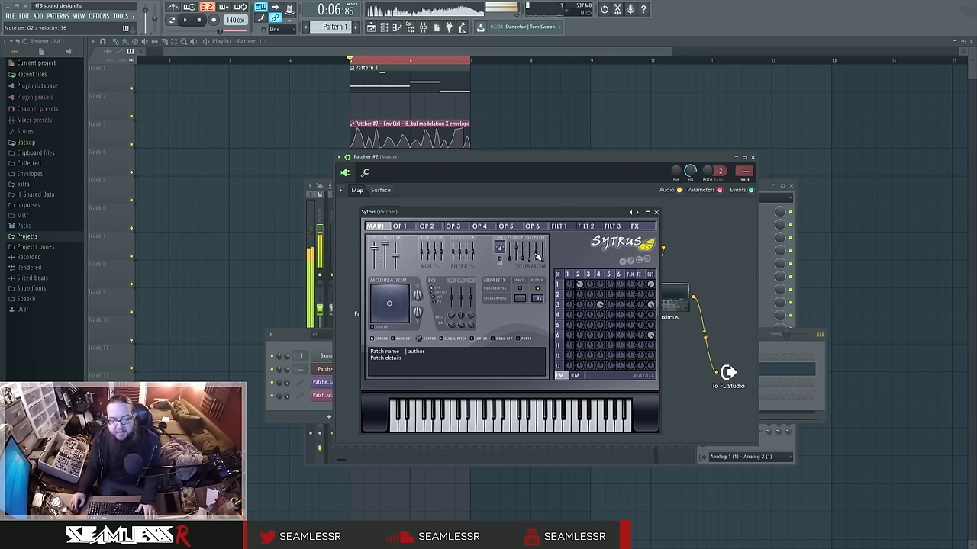
left_click_drag(525, 262, 526, 259)
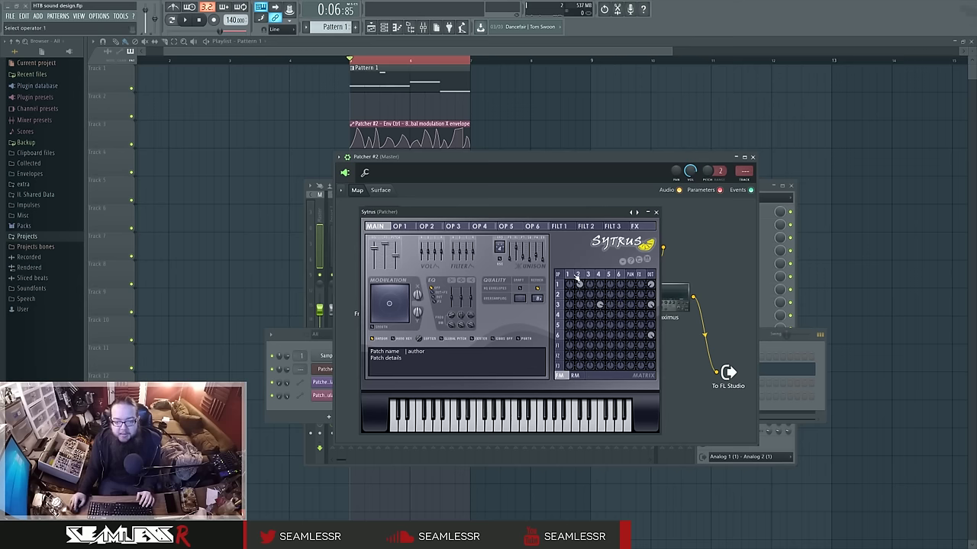
Review operators 1, 2 and 3, return to the main page, and close Sytrus.
left_click(568, 274)
left_click(578, 274)
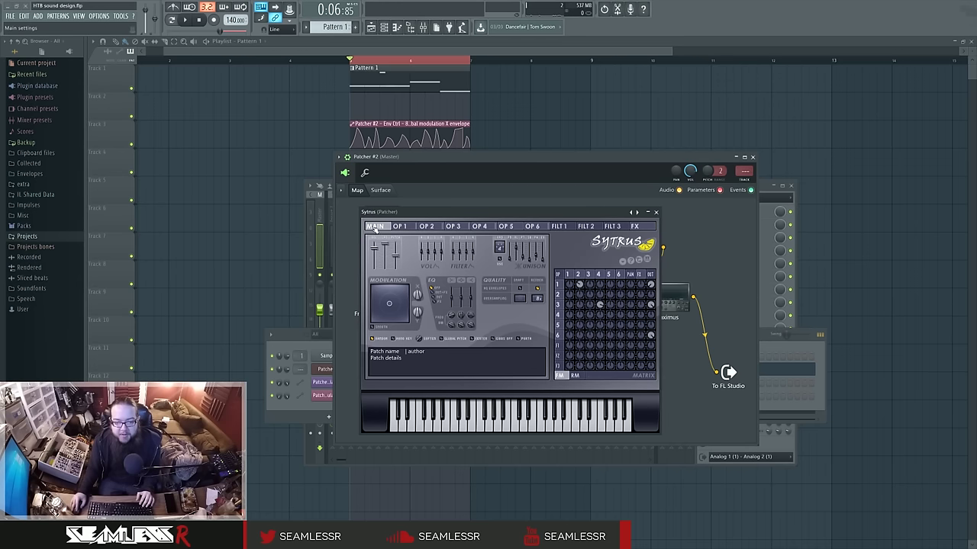
left_click(588, 274)
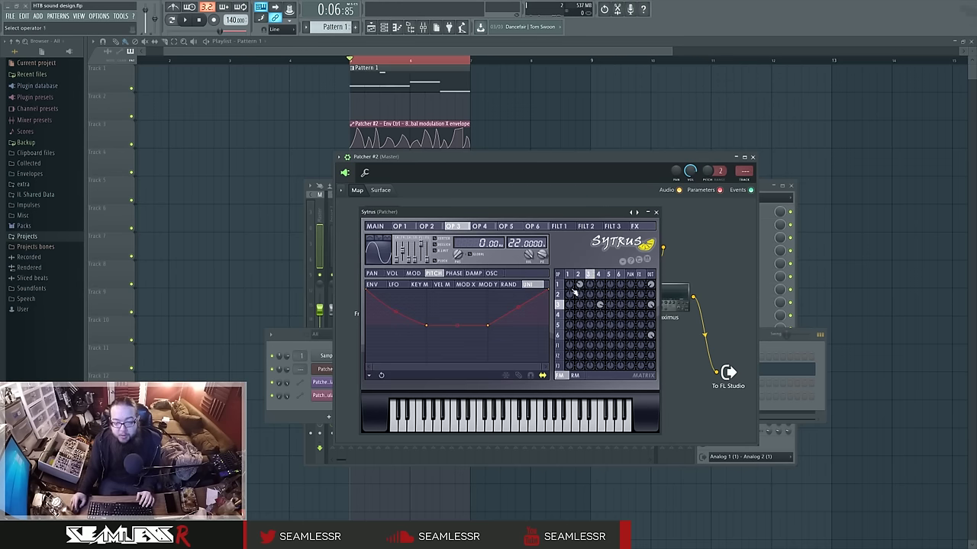
left_click(376, 226)
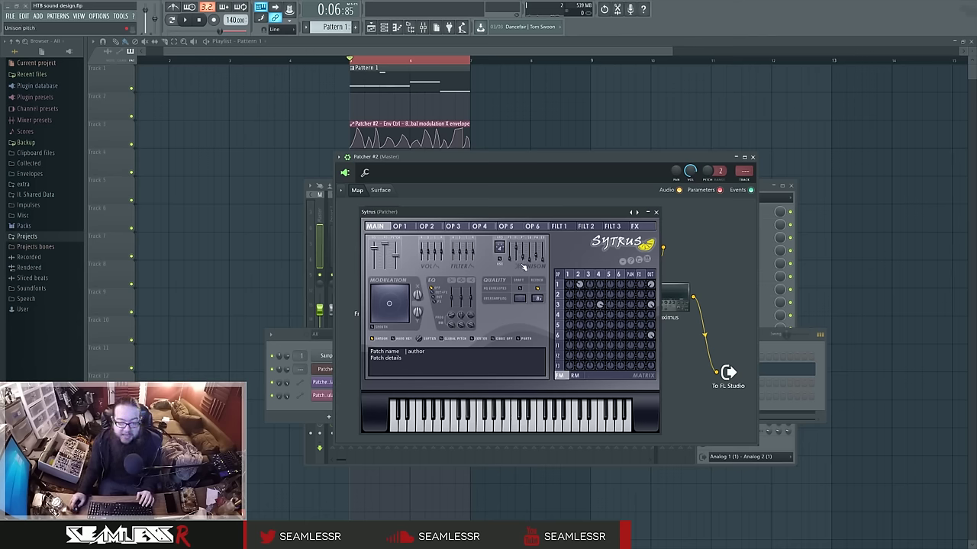
left_click(655, 212)
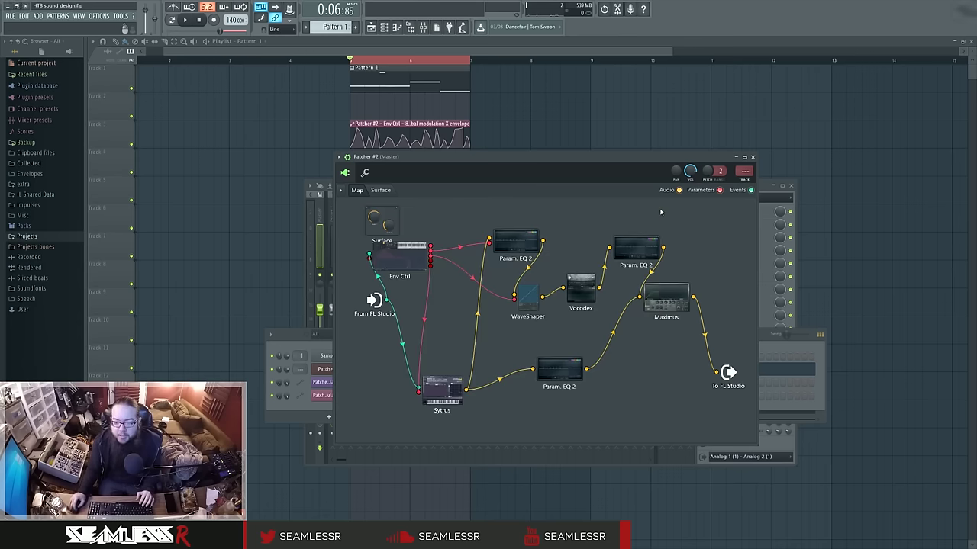
mouse_move(605, 161)
left_mouse_down()
mouse_move(635, 166)
mouse_move(602, 152)
mouse_move(624, 157)
left_mouse_up()
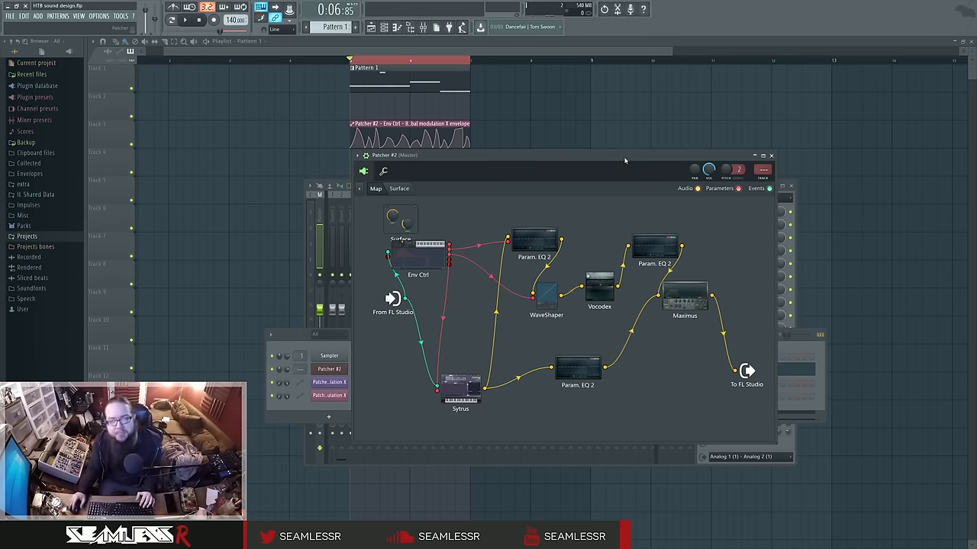
mouse_move(624, 160)
left_mouse_down()
mouse_move(627, 151)
mouse_move(639, 165)
left_mouse_up()
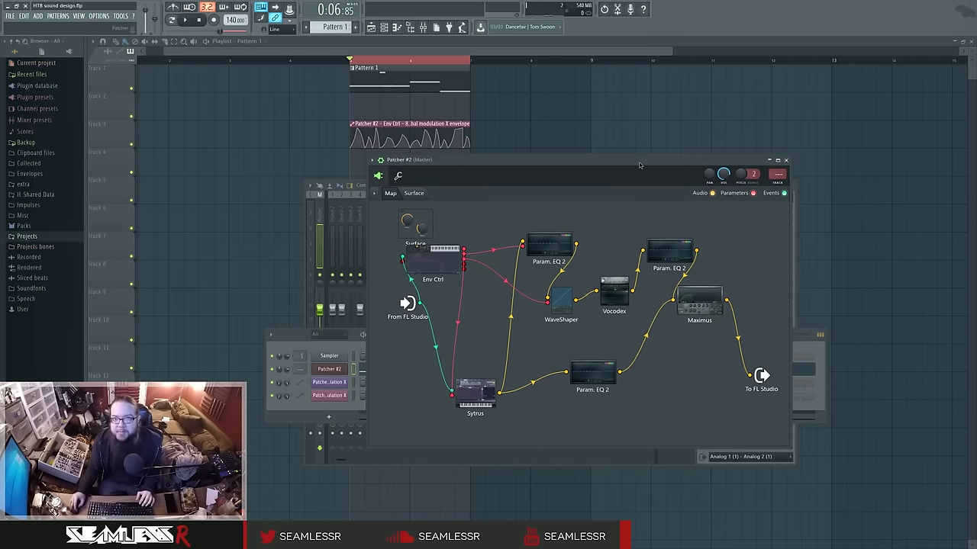